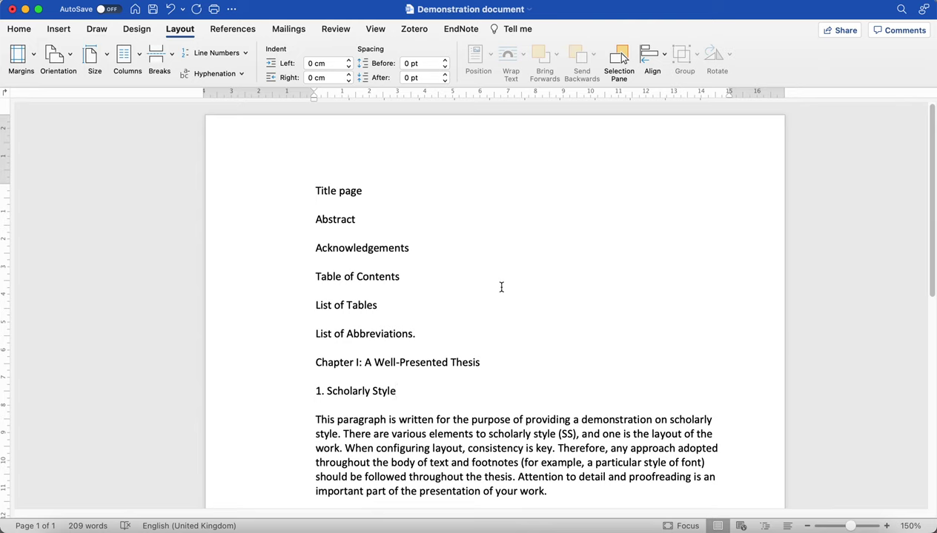
Open the Styles pane from the Home tab beside the thesis text
click(19, 29)
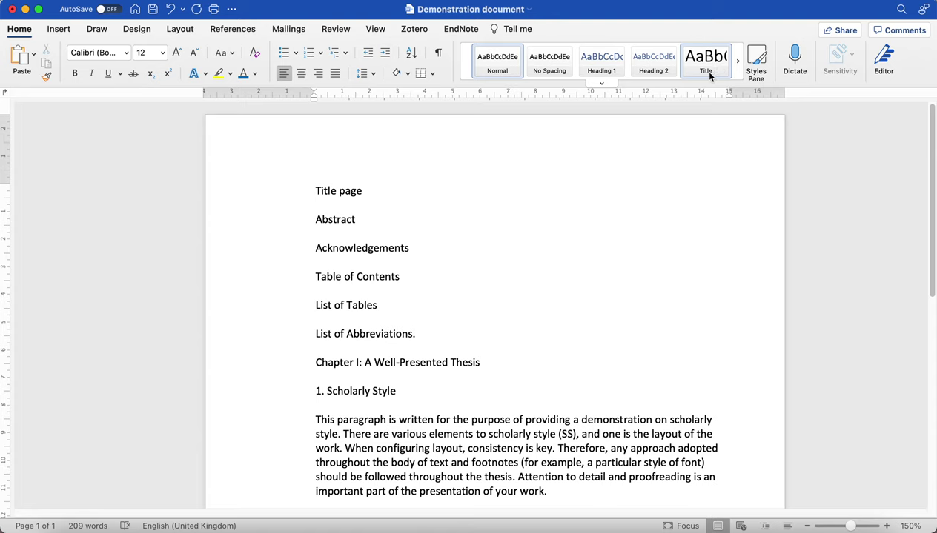
click(757, 57)
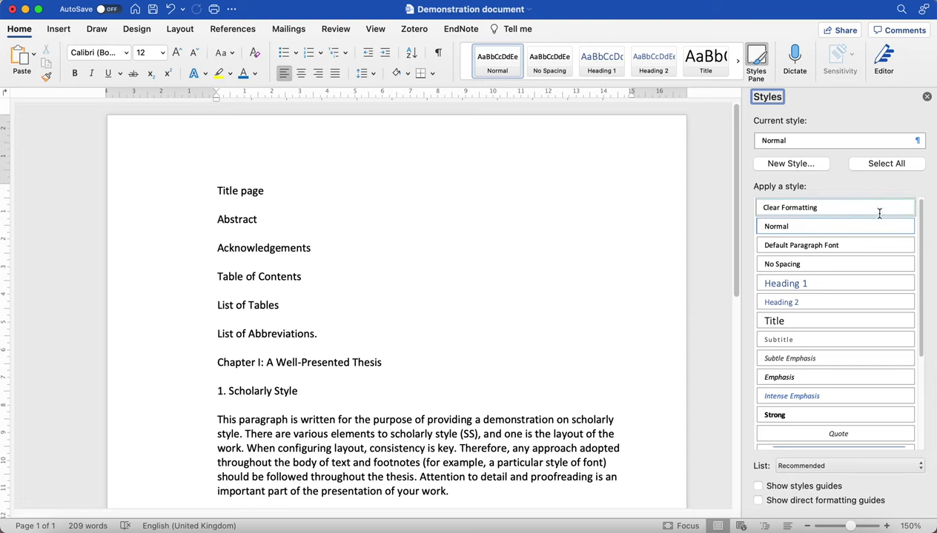
mouse_move(801, 226)
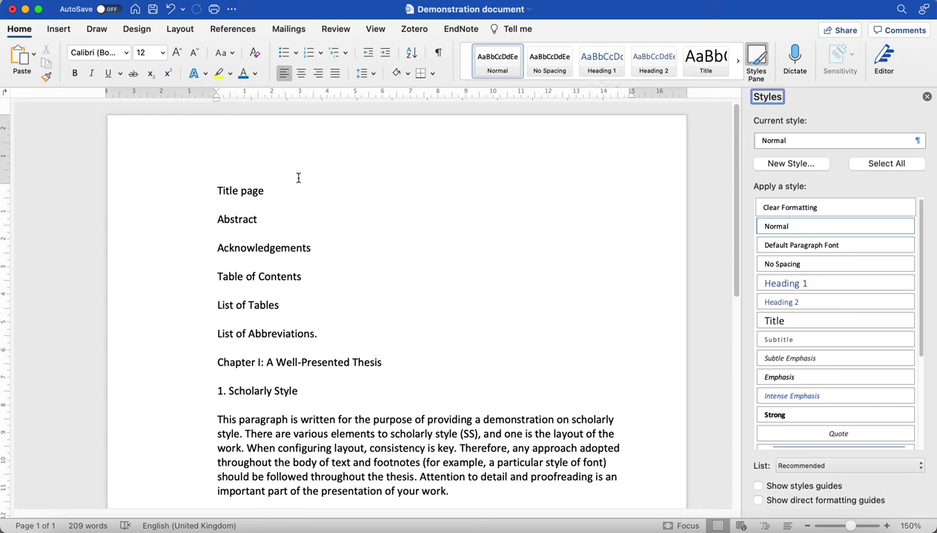
Open Modify Style for the Normal style and rename it 'Body Text'
click(909, 228)
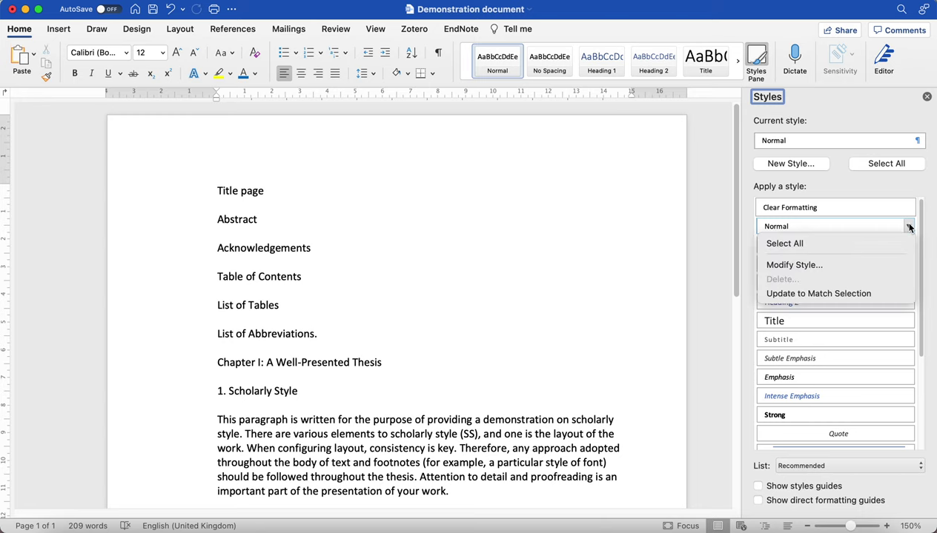
click(903, 264)
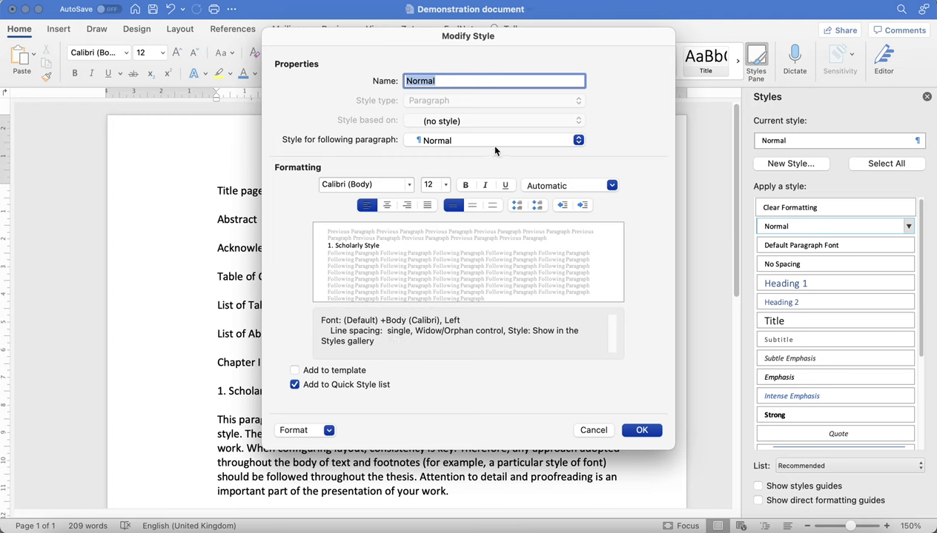
click(462, 81)
drag(444, 82, 362, 77)
text(Body Text)
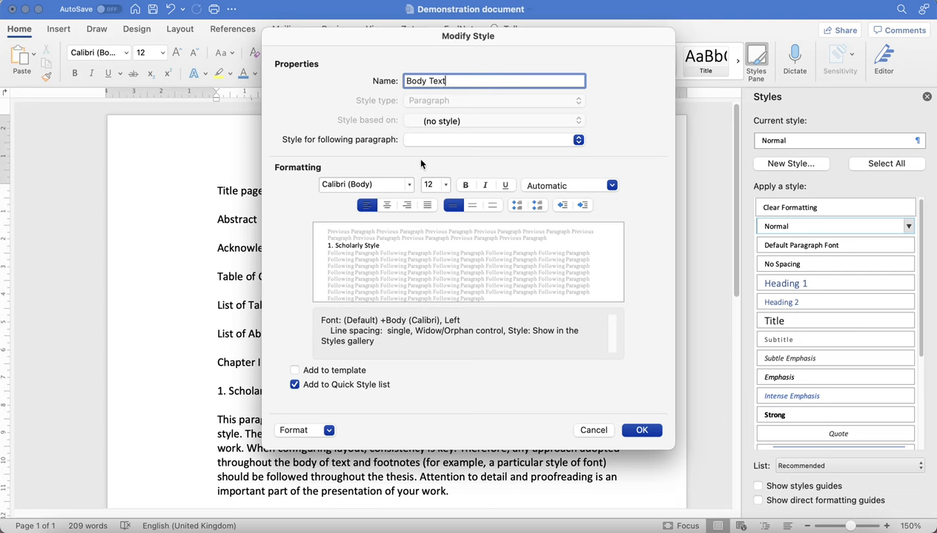
click(408, 186)
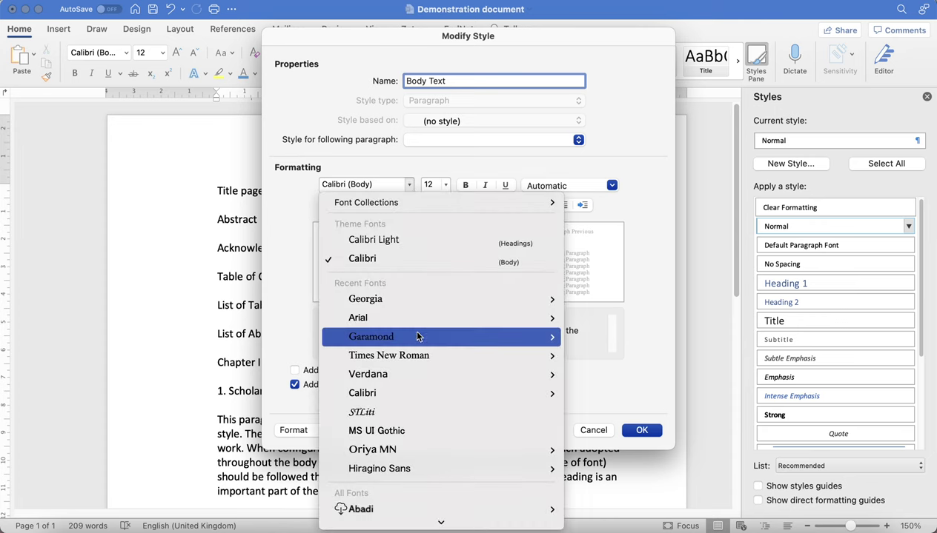
Set the Body Text style to Times New Roman with justified alignment
click(418, 357)
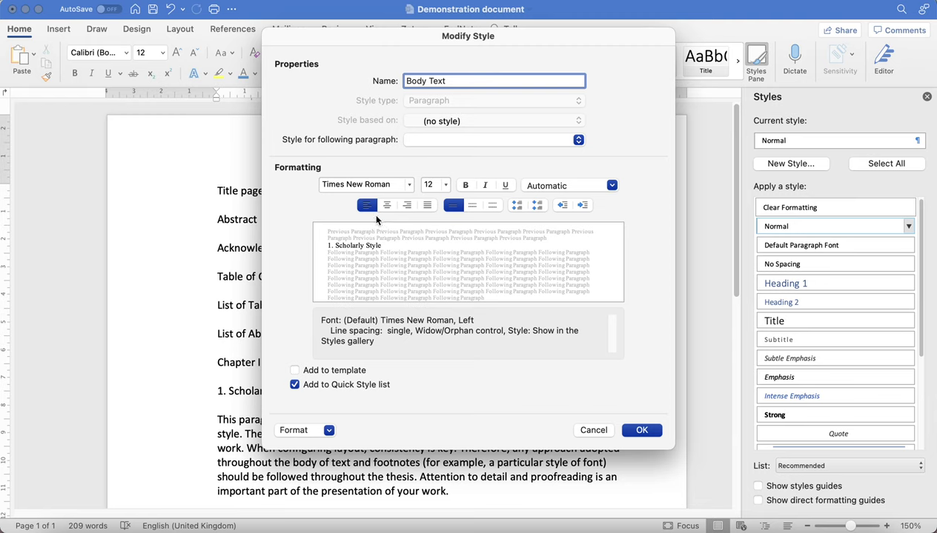
click(427, 207)
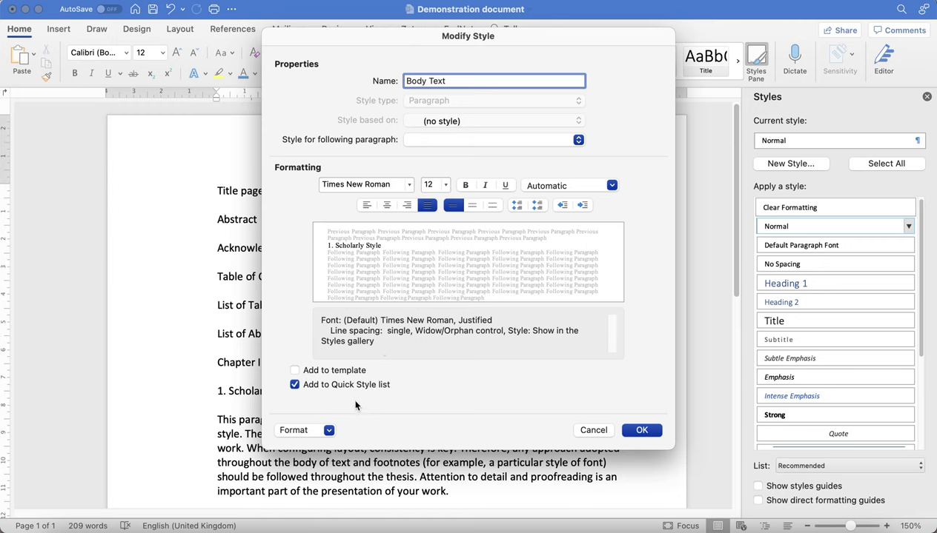
Give the Body Text style 1.5-line spacing in its paragraph settings
click(328, 432)
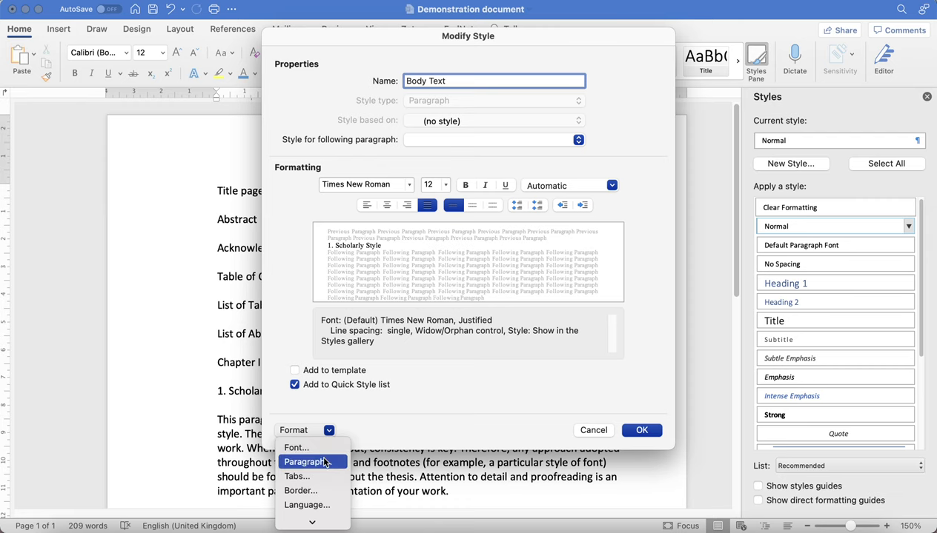
click(324, 462)
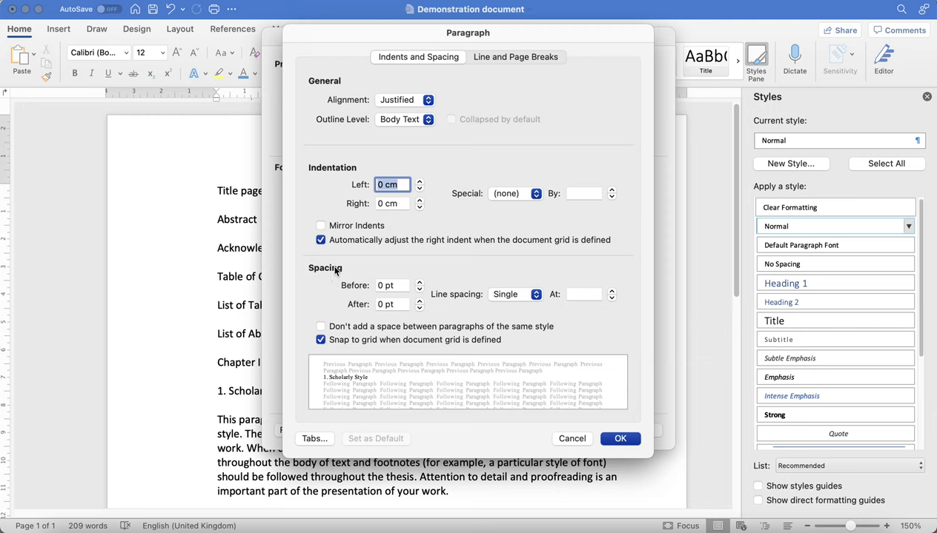
click(523, 297)
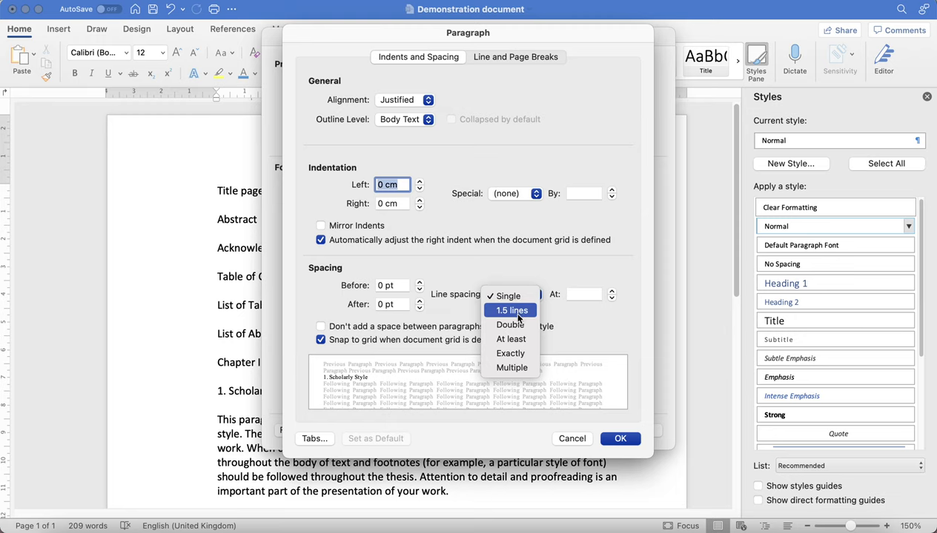
click(516, 312)
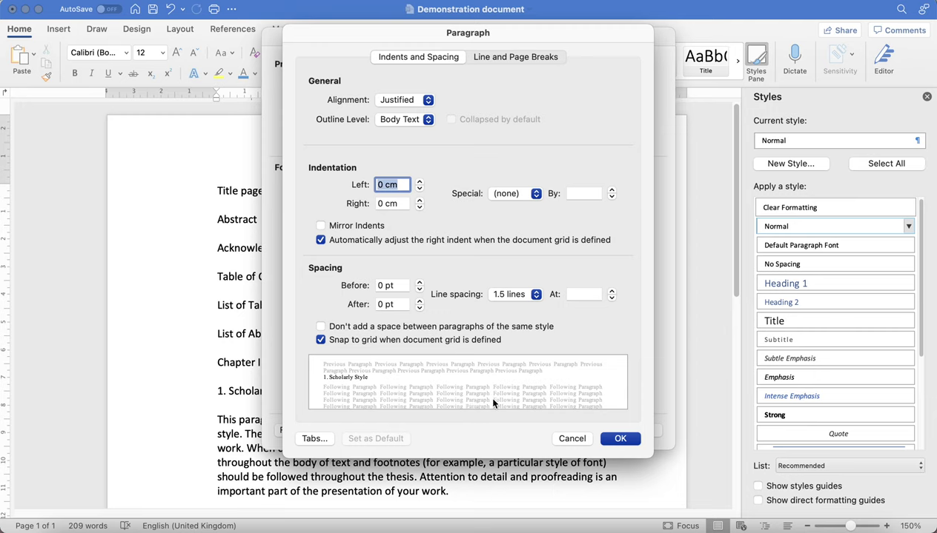
click(620, 440)
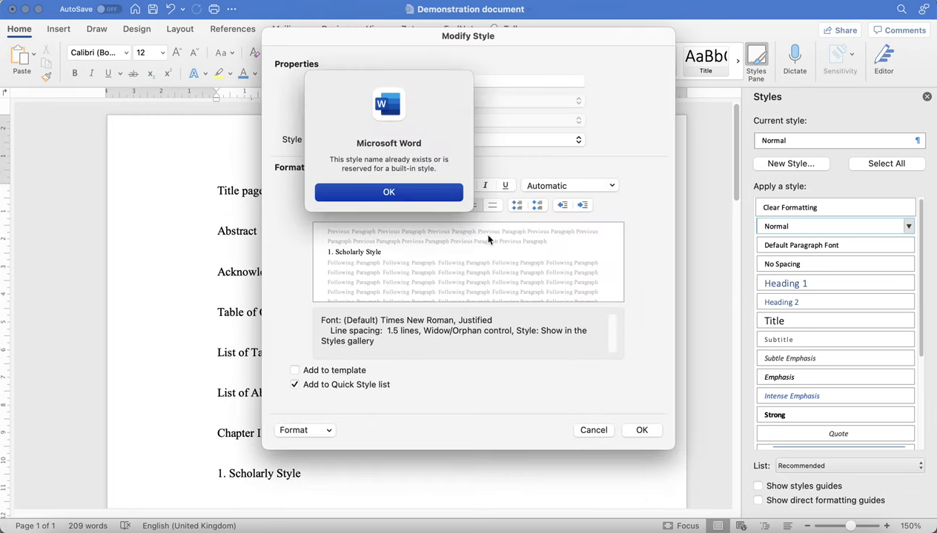
Clear the duplicate-name warnings, rename the style 'Body Text 1' and save it
click(444, 196)
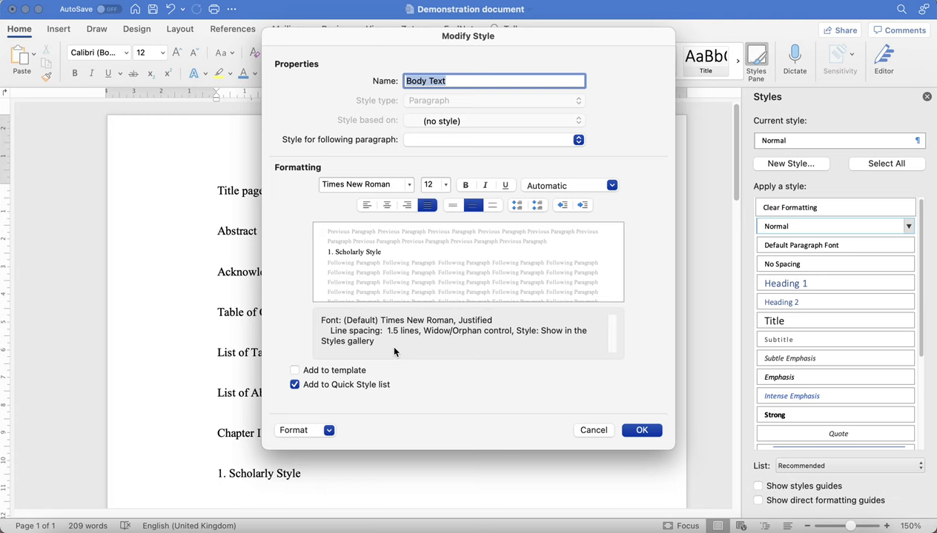
click(658, 429)
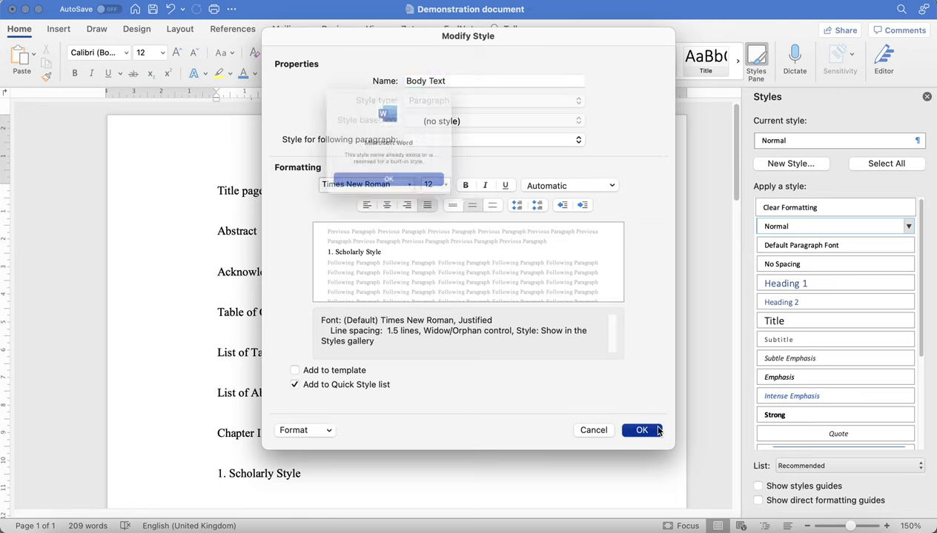
click(428, 192)
key(Return)
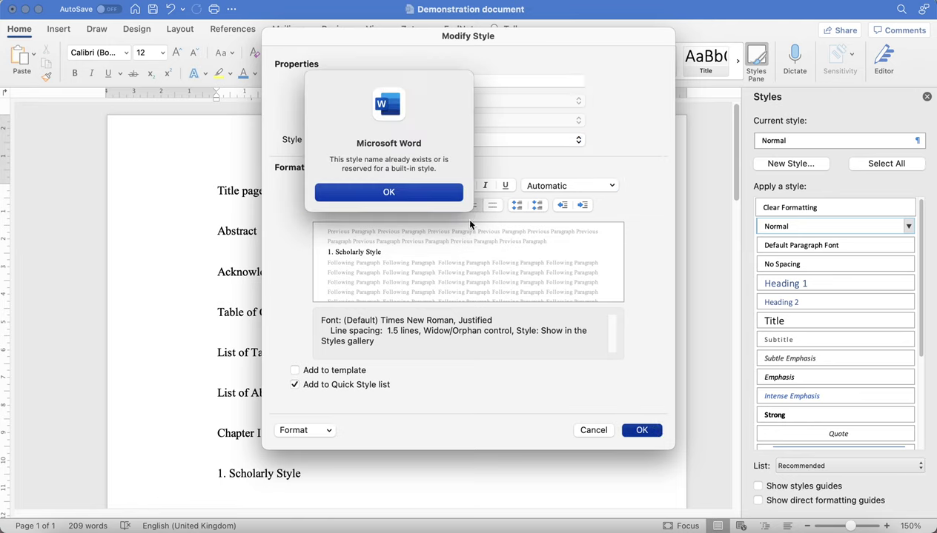
click(429, 192)
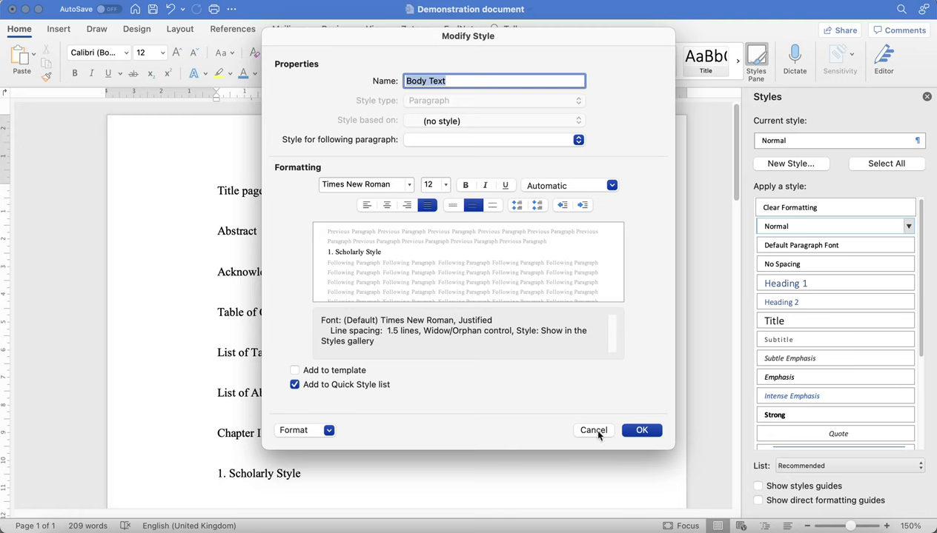
click(505, 75)
click(638, 428)
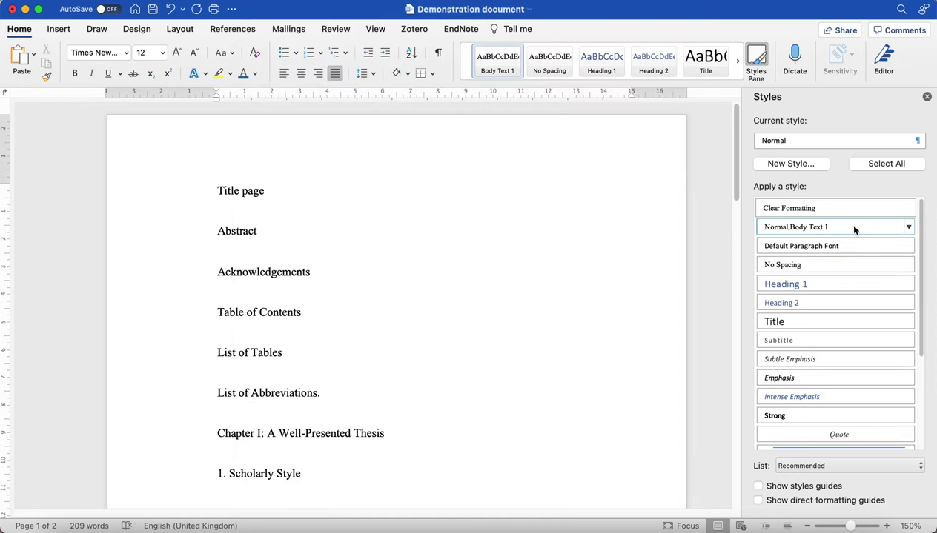
scroll(497, 253, down, 3)
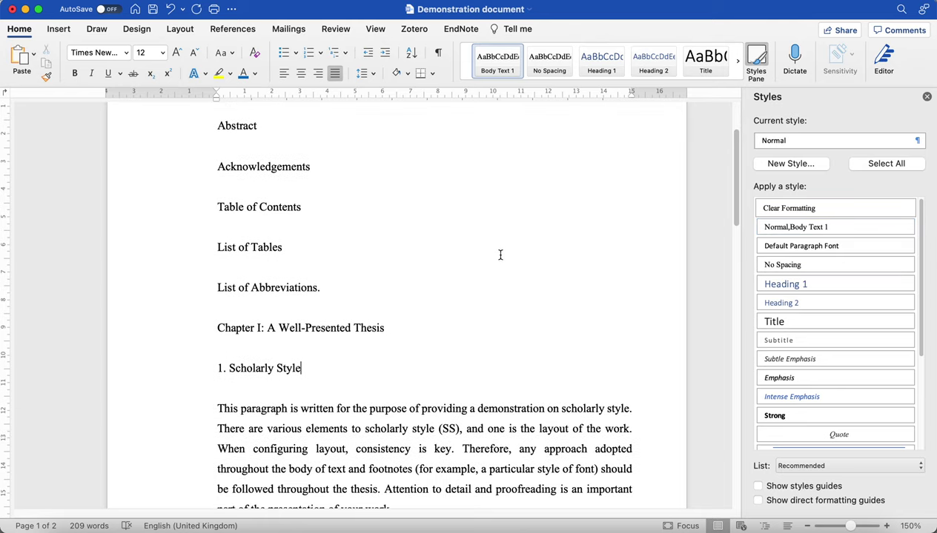
scroll(500, 255, down, 8)
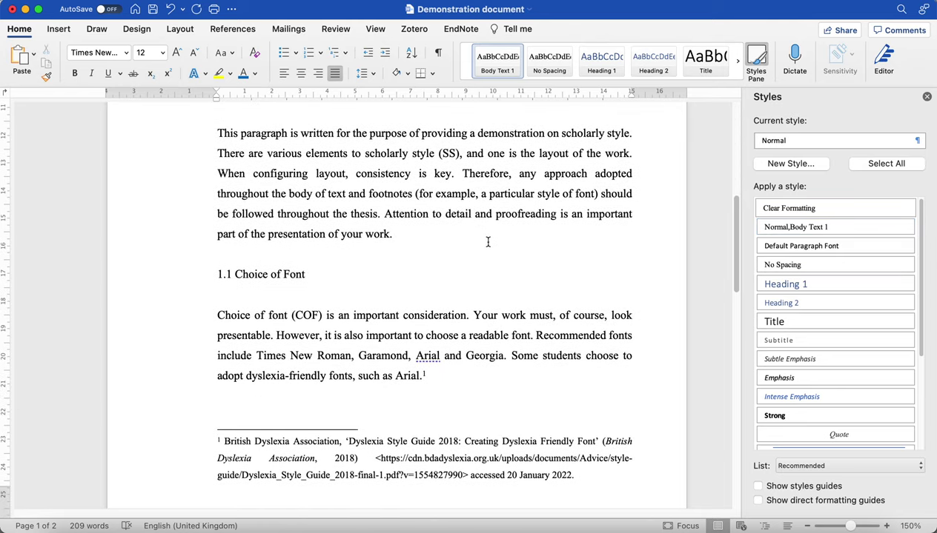
scroll(487, 242, down, 12)
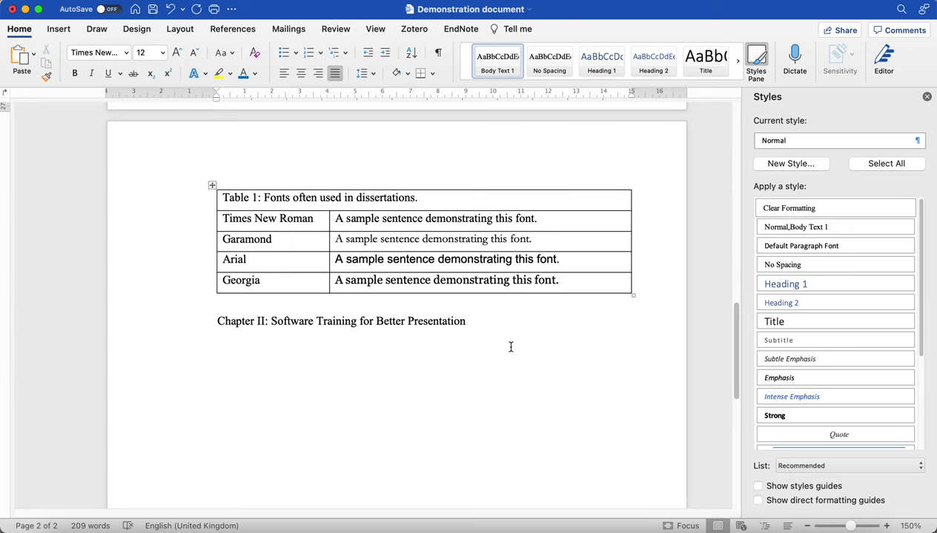
scroll(497, 323, up, 3)
scroll(499, 317, up, 20)
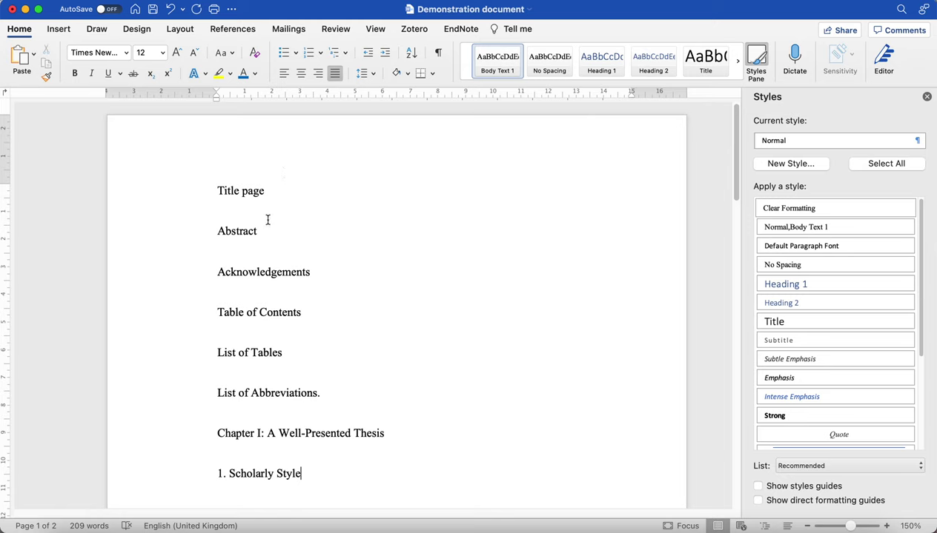
Make Title page, Abstract and Acknowledgements Heading 1 headings
click(249, 191)
drag(213, 193, 267, 193)
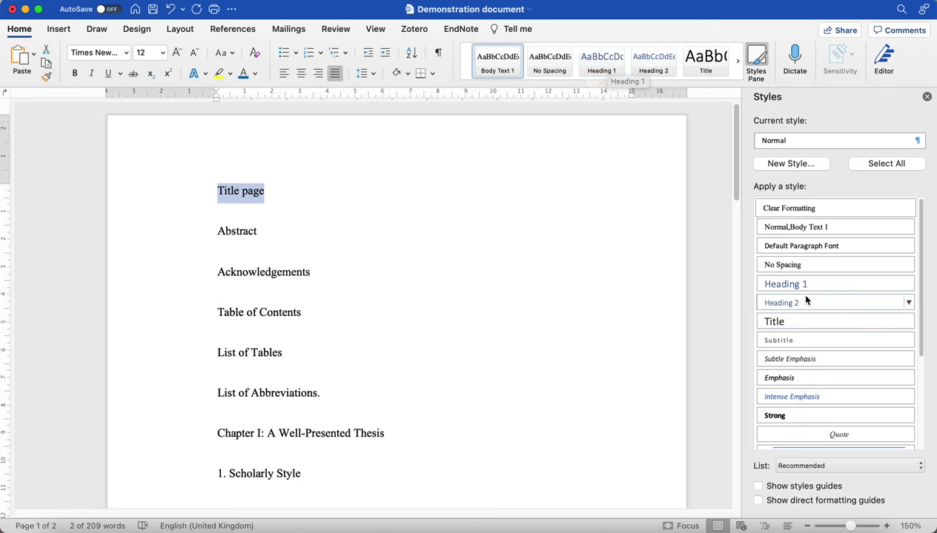
mouse_move(806, 289)
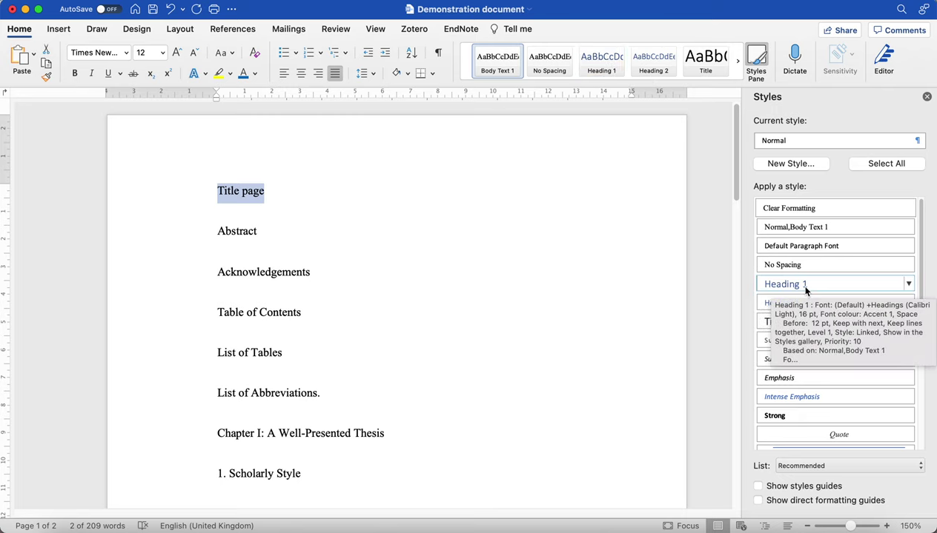
click(603, 65)
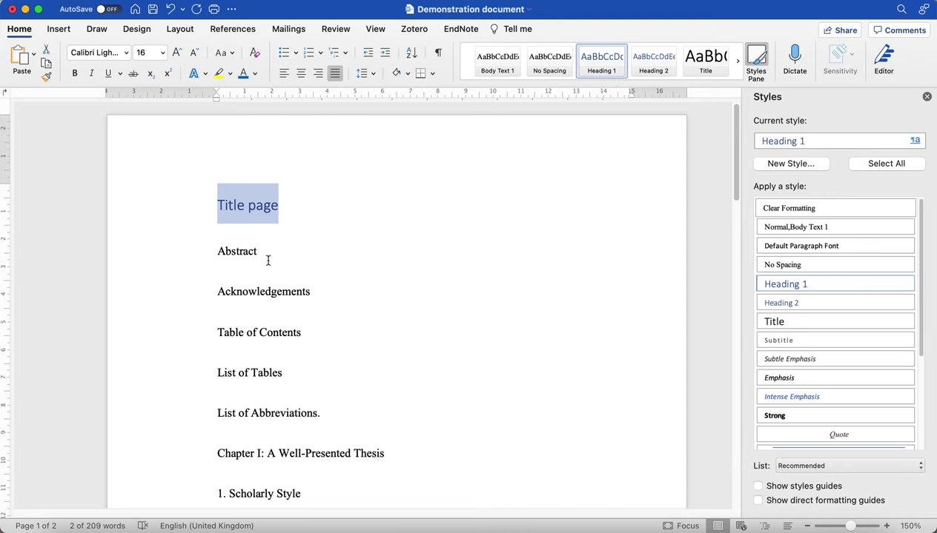
drag(256, 256, 216, 254)
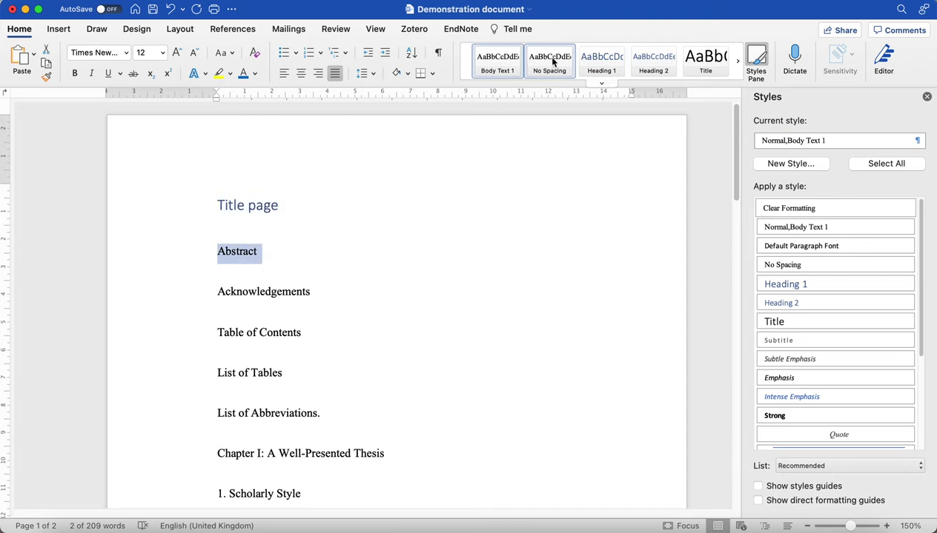
click(583, 65)
drag(310, 312, 218, 312)
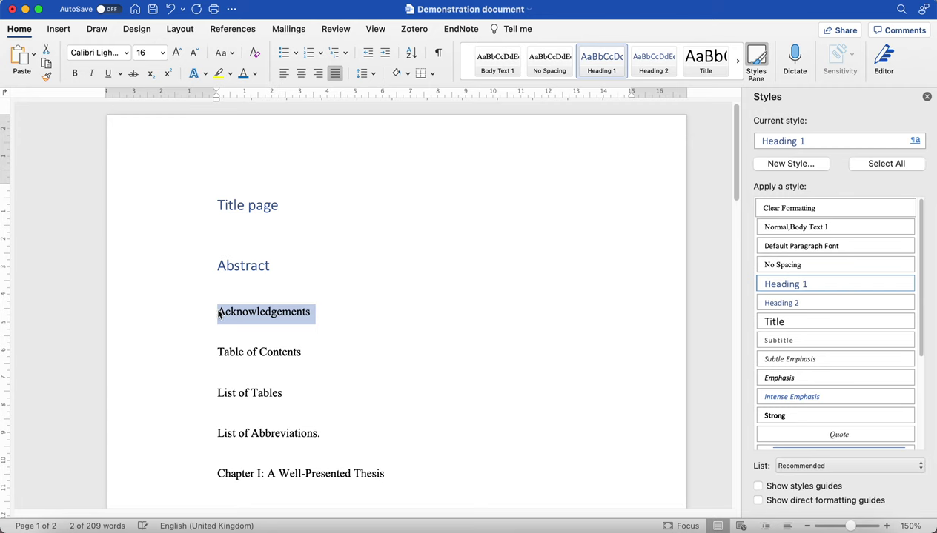
click(590, 59)
Make Table of Contents, List of Tables and List of Abbreviations Heading 1 headings
scroll(366, 356, down, 2)
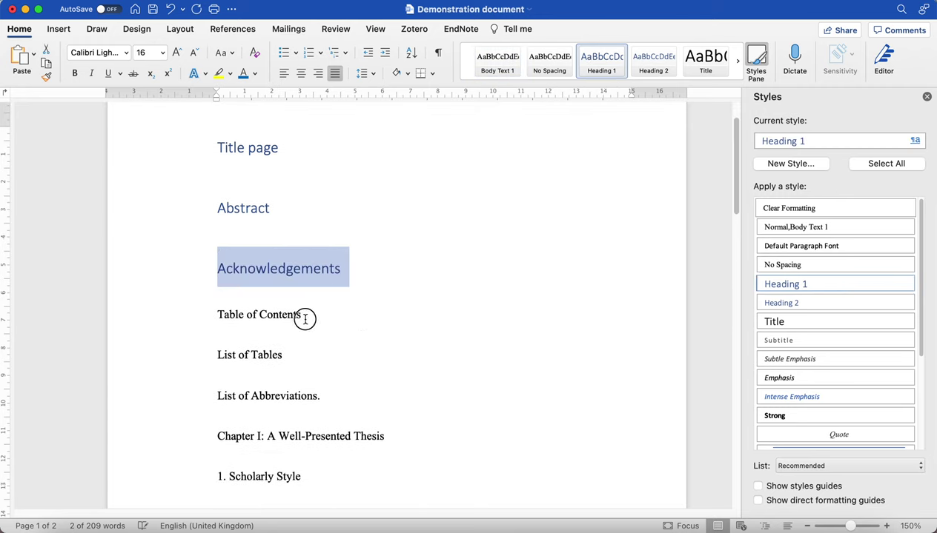
drag(305, 318, 224, 305)
click(600, 67)
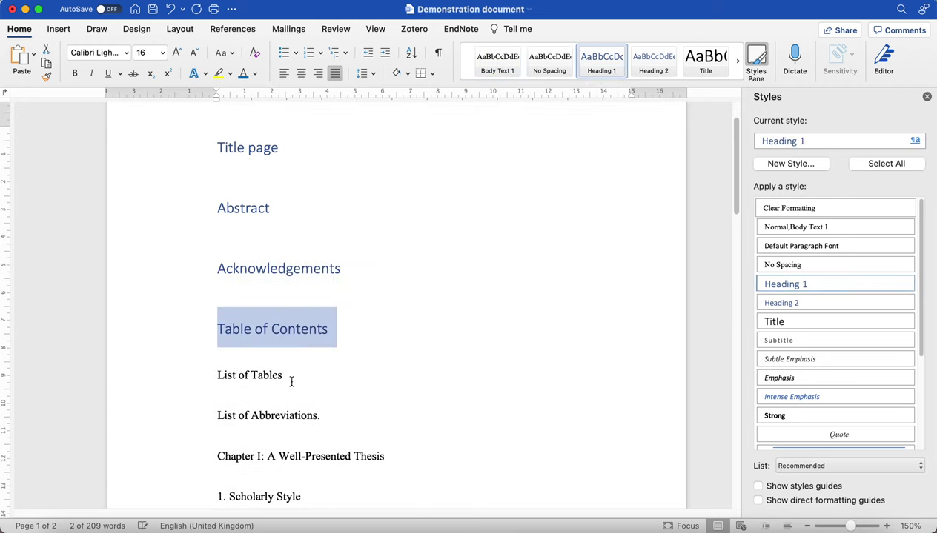
drag(289, 376, 215, 376)
click(600, 63)
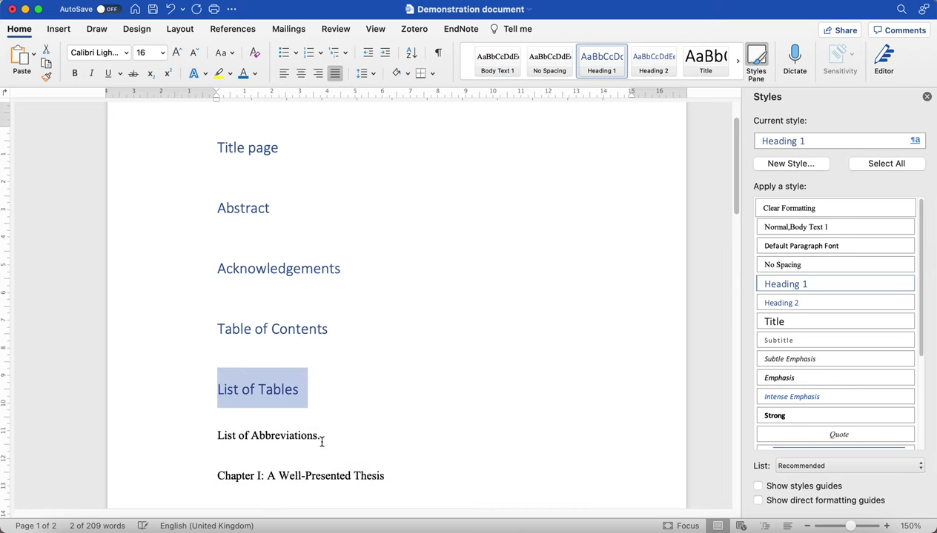
drag(320, 437, 225, 439)
click(597, 67)
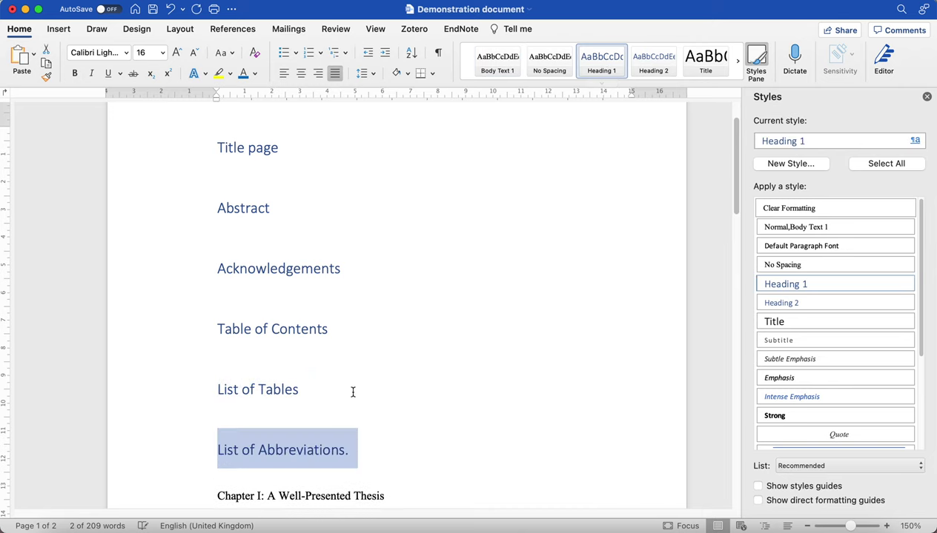
Delete the stray full stop after 'List of Abbreviations'
scroll(356, 391, down, 4)
click(363, 369)
click(357, 345)
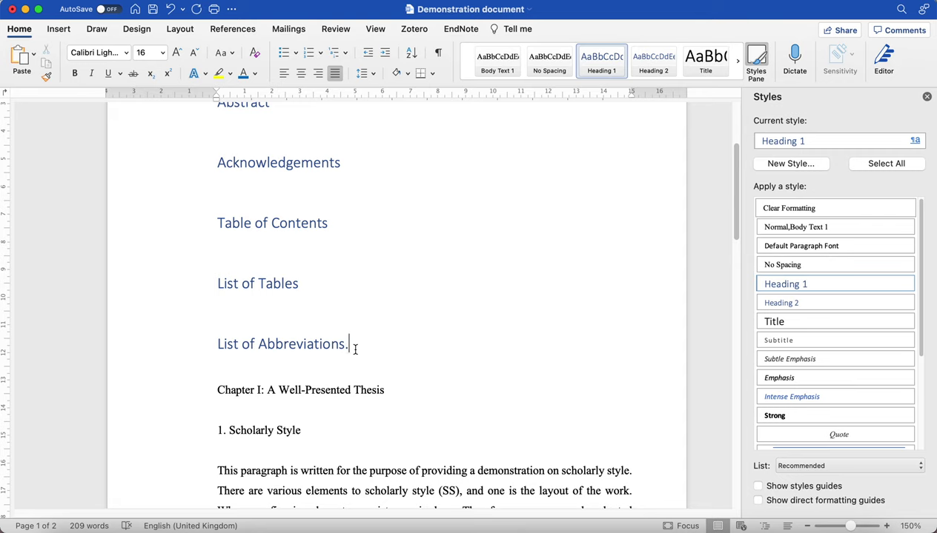
key(BackSpace)
Make the Chapter I and Chapter II titles Heading 1 headings
drag(393, 388, 246, 400)
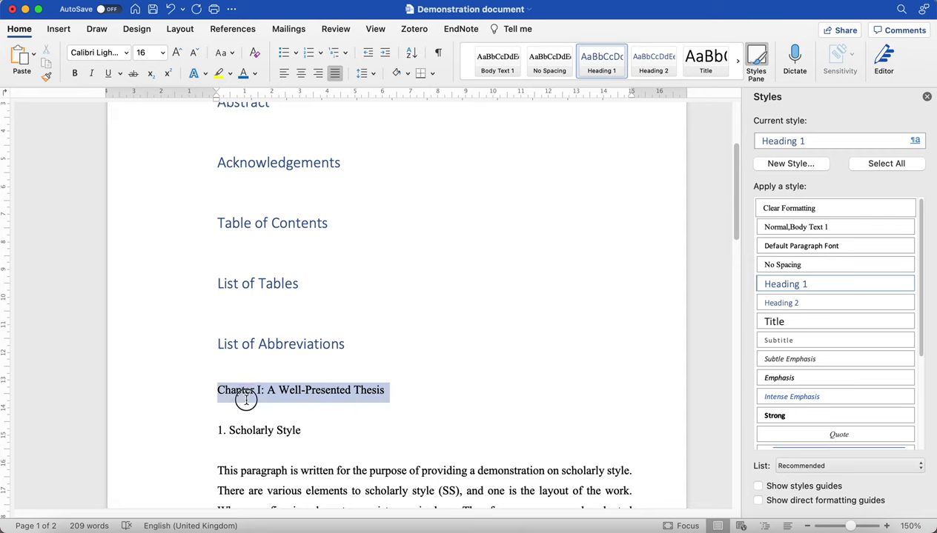
click(598, 65)
scroll(505, 339, down, 3)
scroll(505, 339, down, 4)
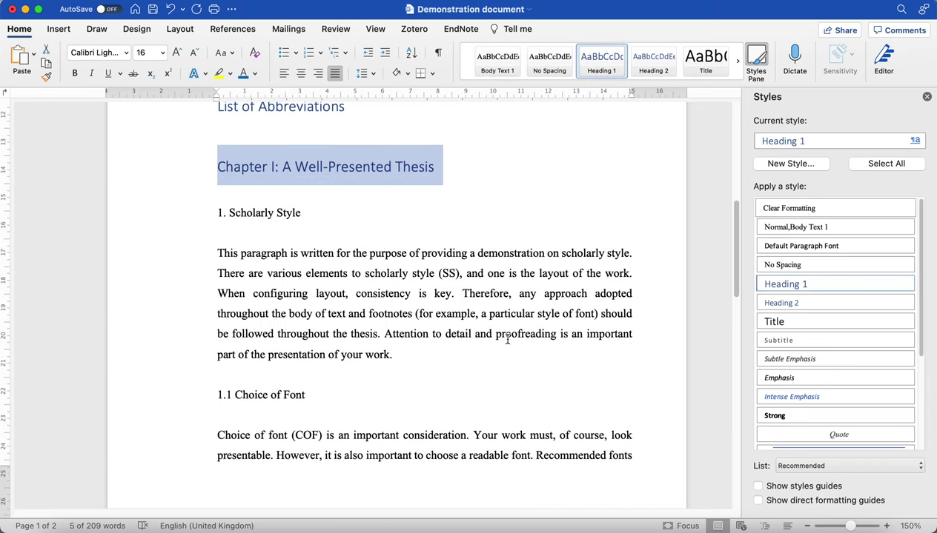
click(467, 314)
scroll(466, 314, down, 10)
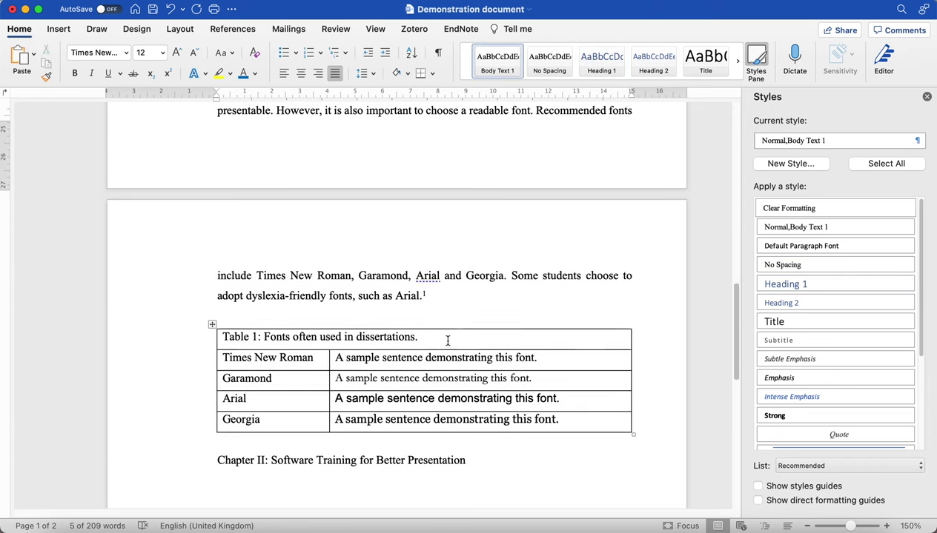
drag(482, 412, 211, 393)
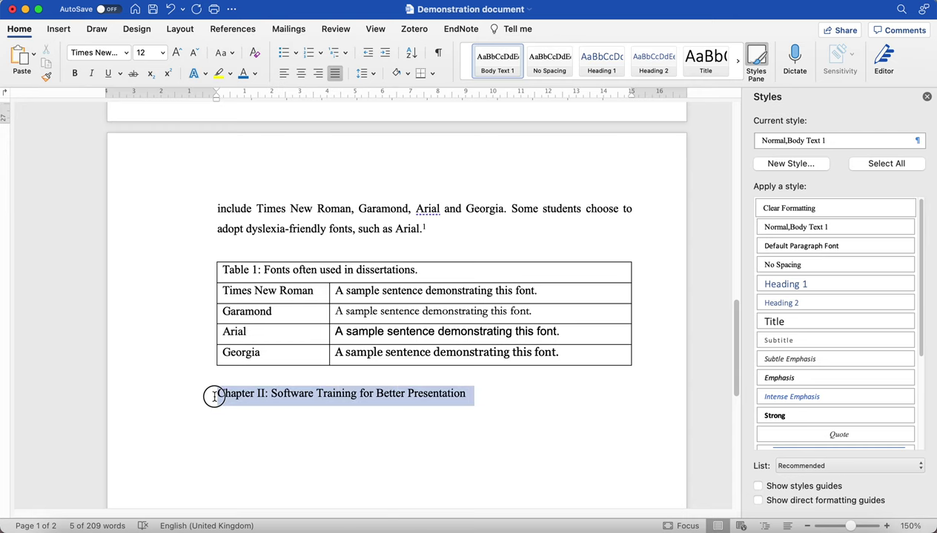
click(602, 65)
click(449, 299)
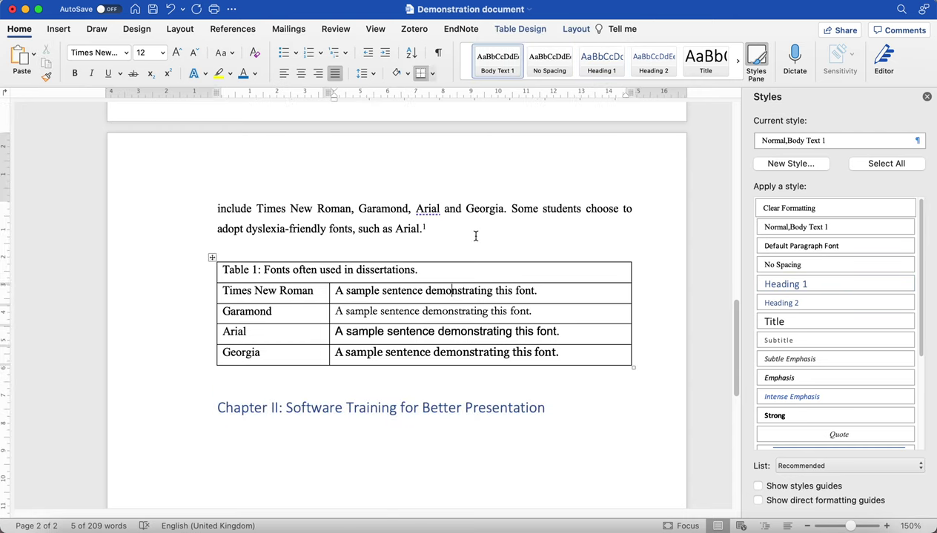
Check the styles on the headings and body paragraphs throughout the document
scroll(476, 234, up, 15)
scroll(471, 243, up, 3)
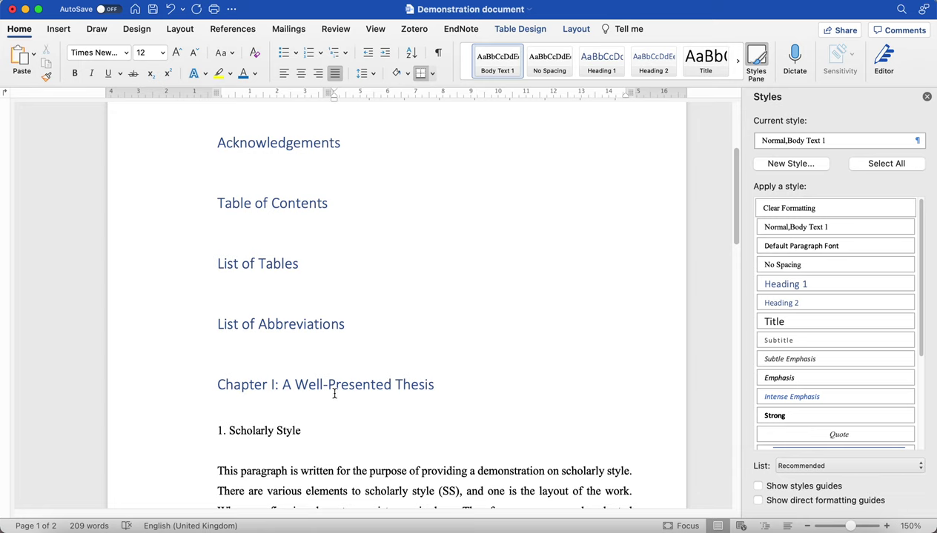
scroll(345, 305, up, 1)
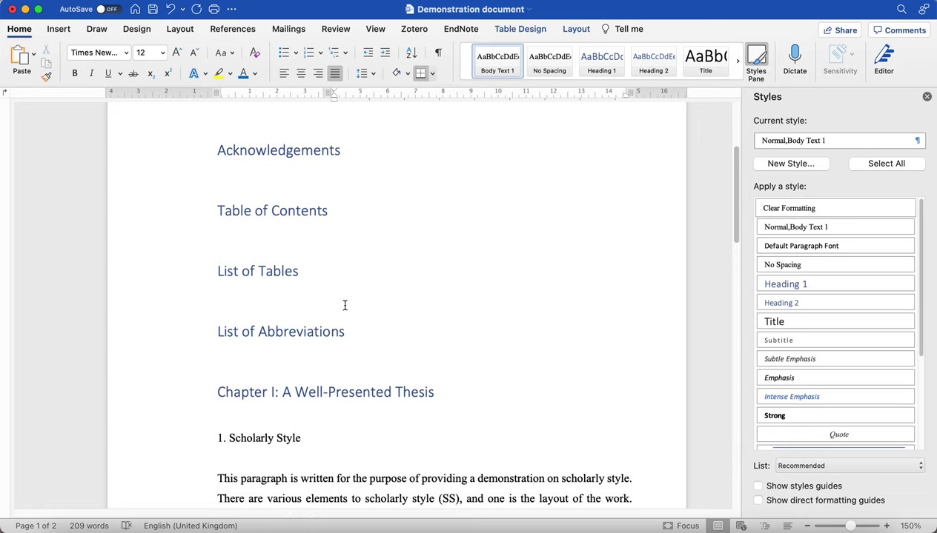
click(291, 146)
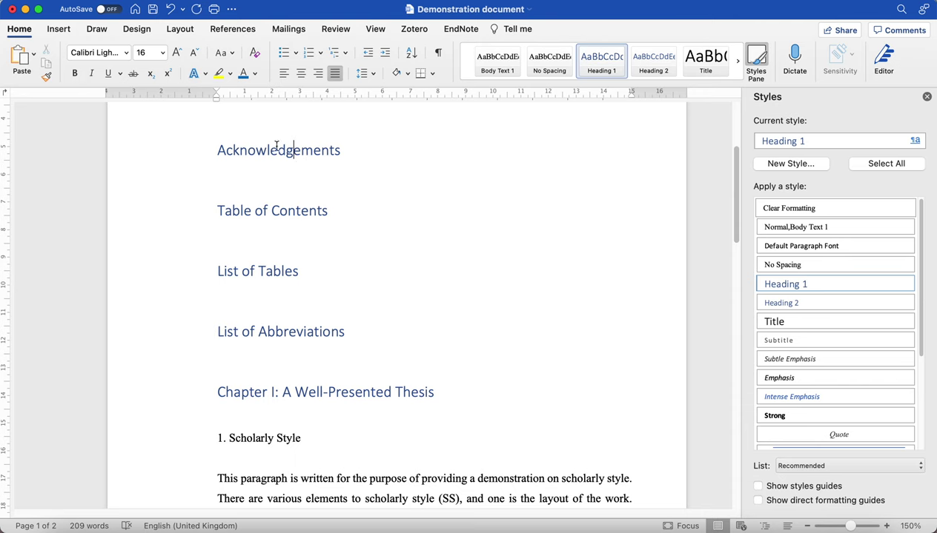
scroll(312, 274, down, 3)
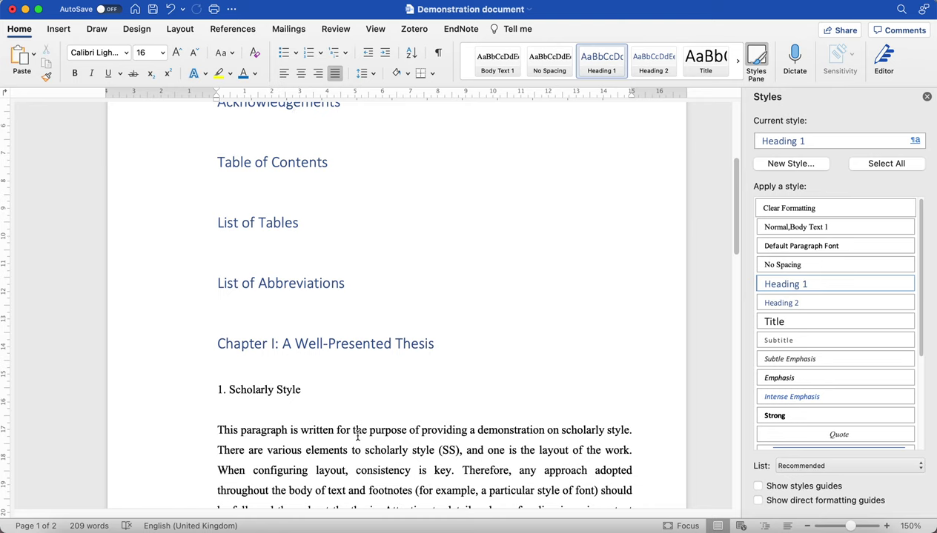
click(355, 431)
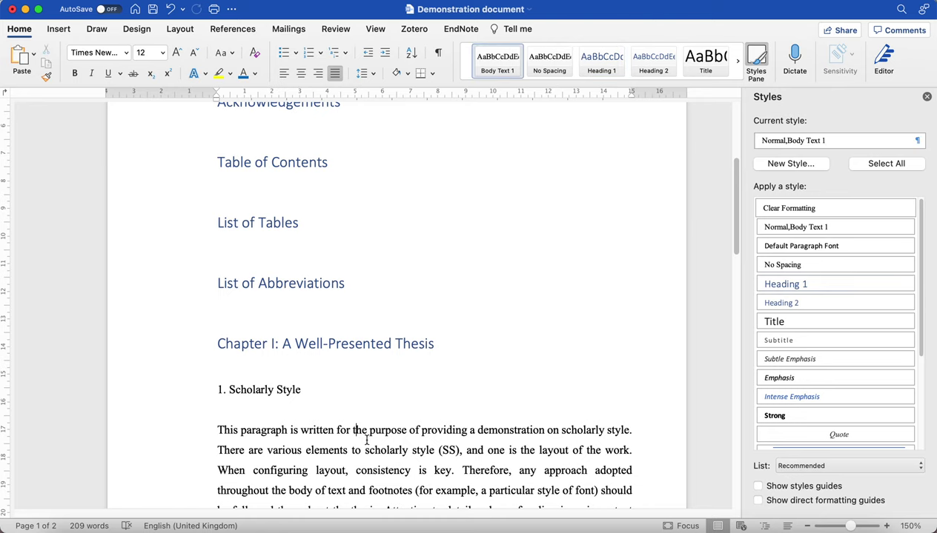
click(394, 342)
scroll(457, 309, up, 2)
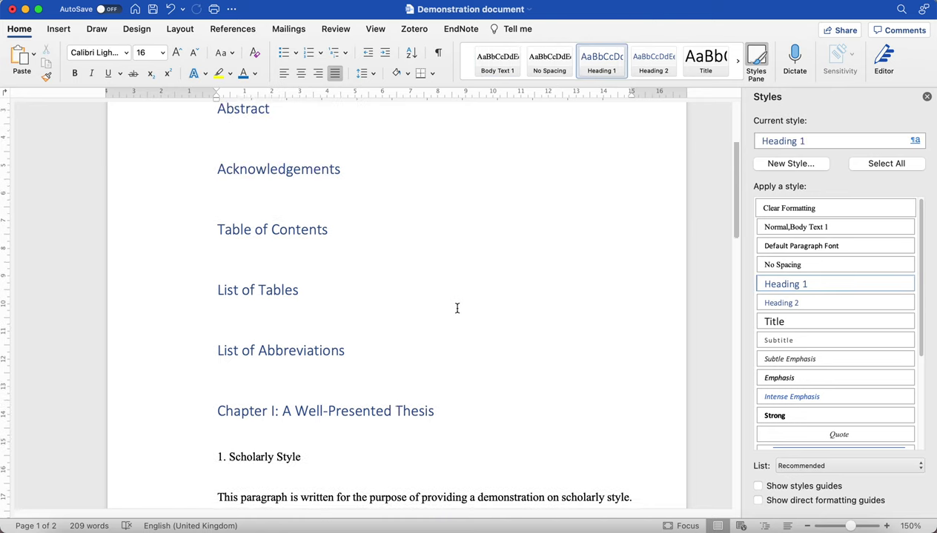
scroll(456, 308, up, 3)
click(253, 140)
mouse_move(879, 279)
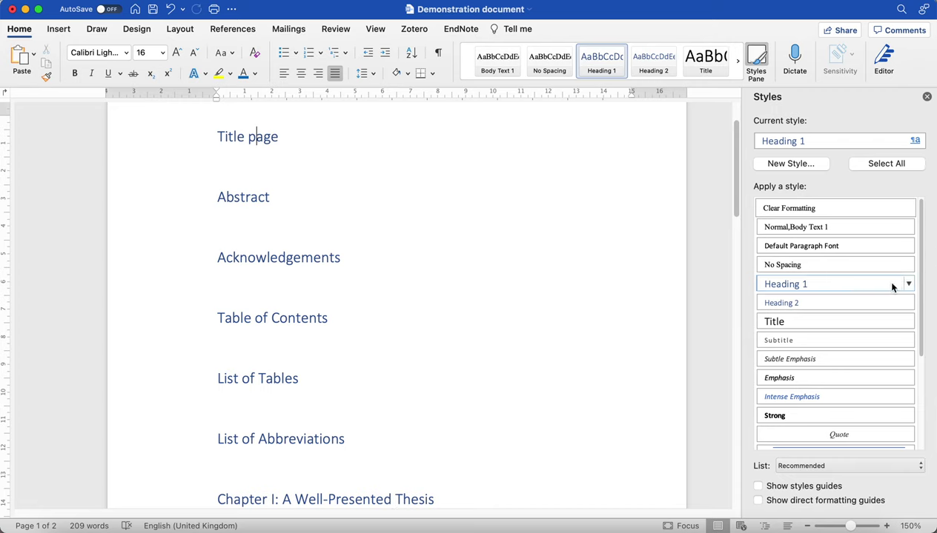
click(908, 284)
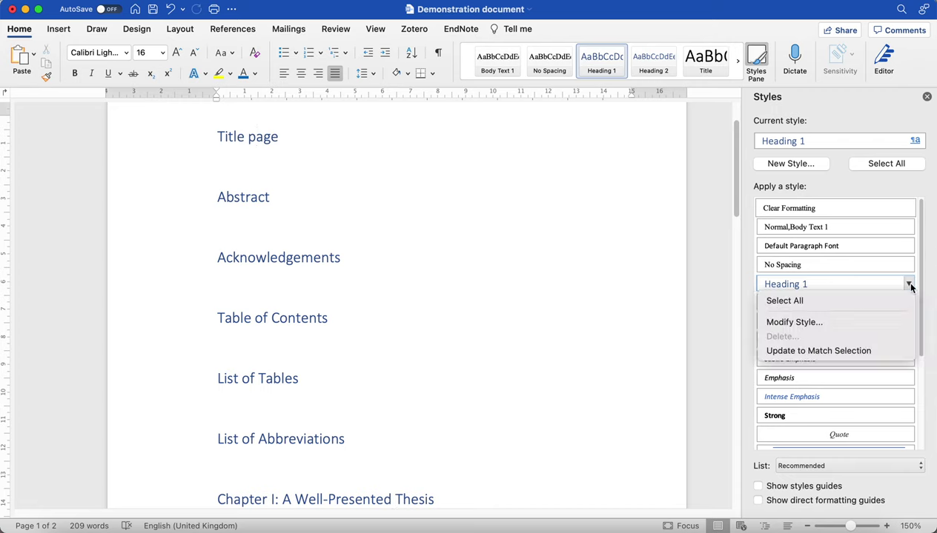
Set the Heading 1 style's font to Times New Roman in black
click(907, 322)
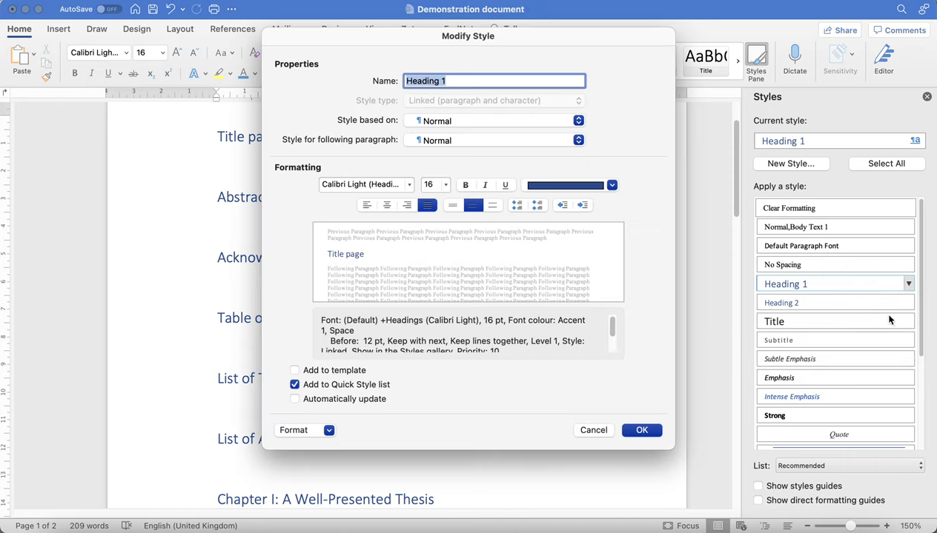
click(409, 185)
click(400, 295)
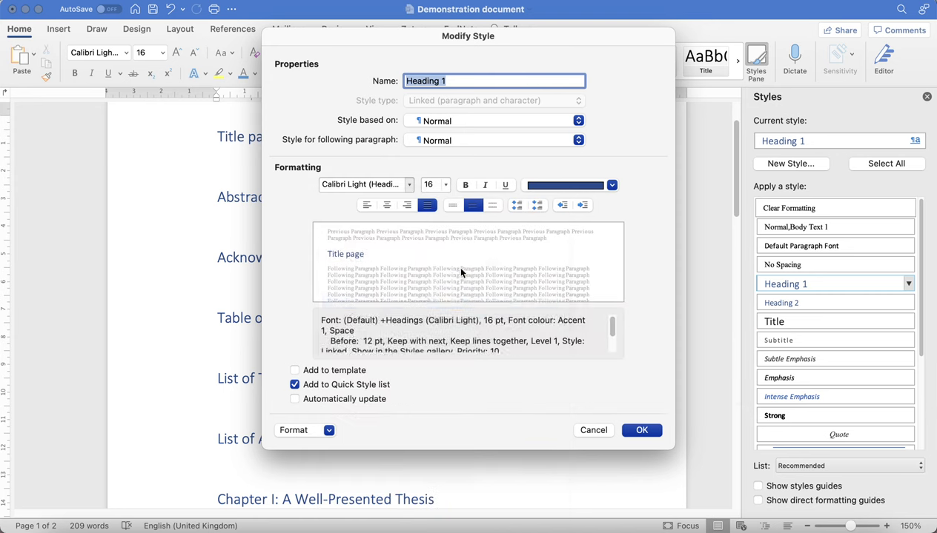
click(594, 184)
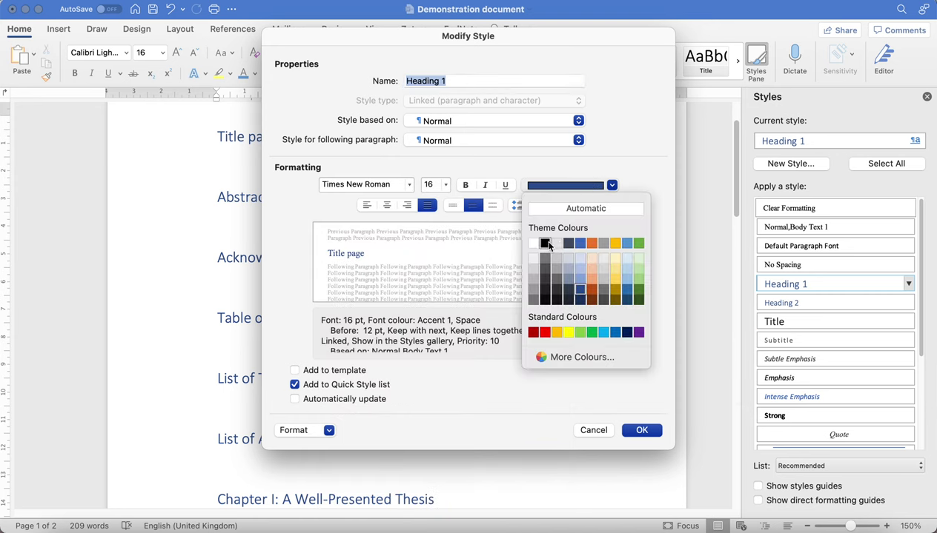
click(545, 244)
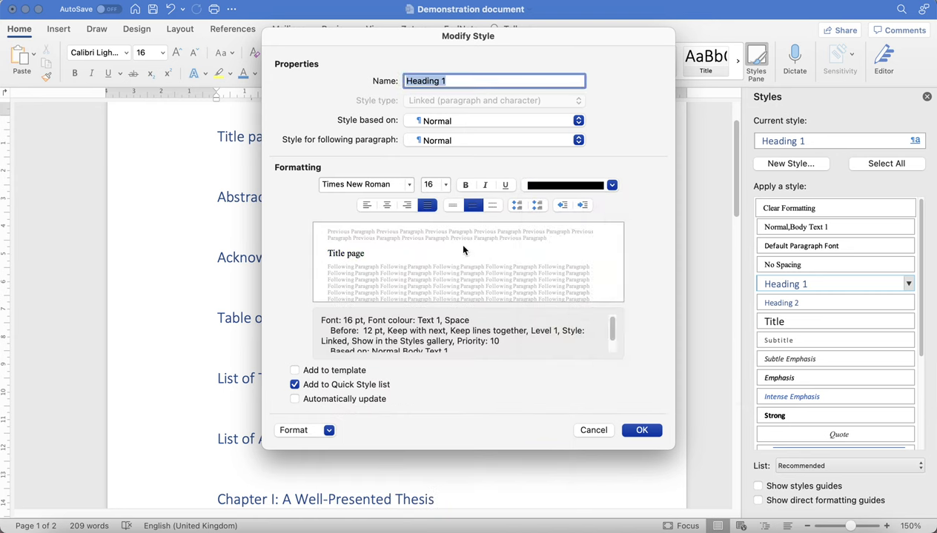
Make Heading 1 14 pt bold and bring up its paragraph settings
click(445, 190)
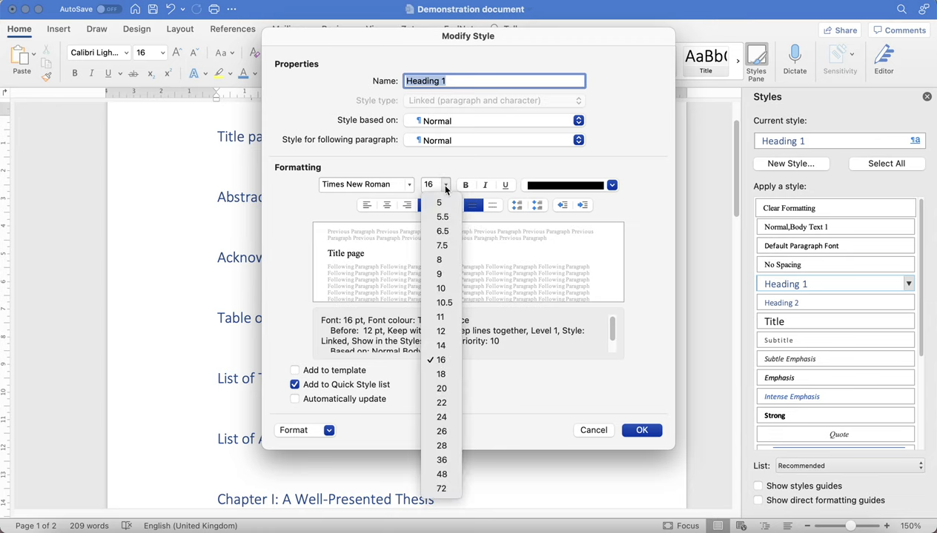
click(446, 190)
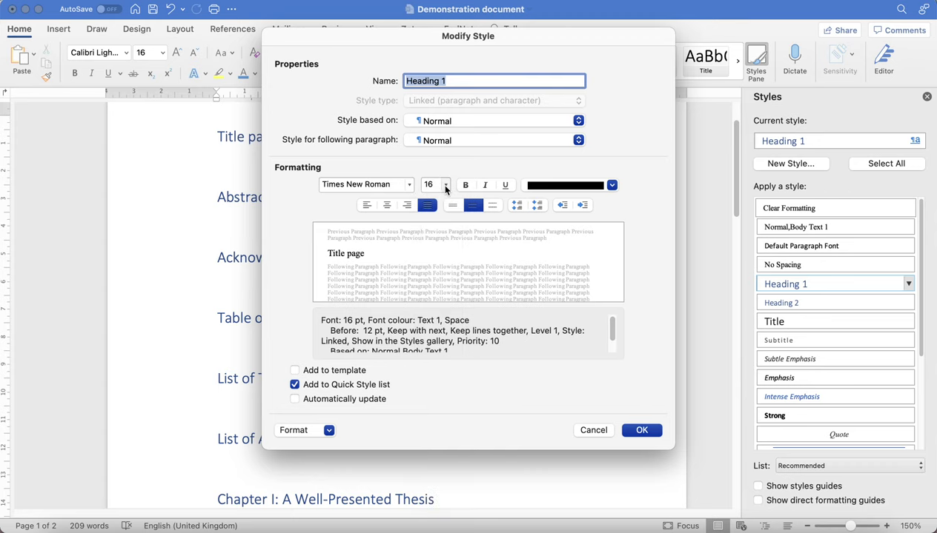
click(445, 190)
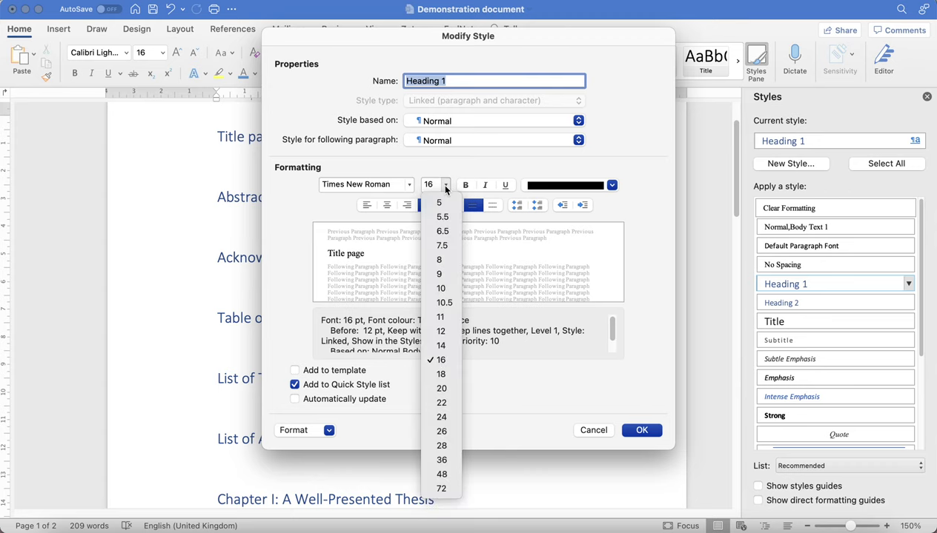
click(442, 346)
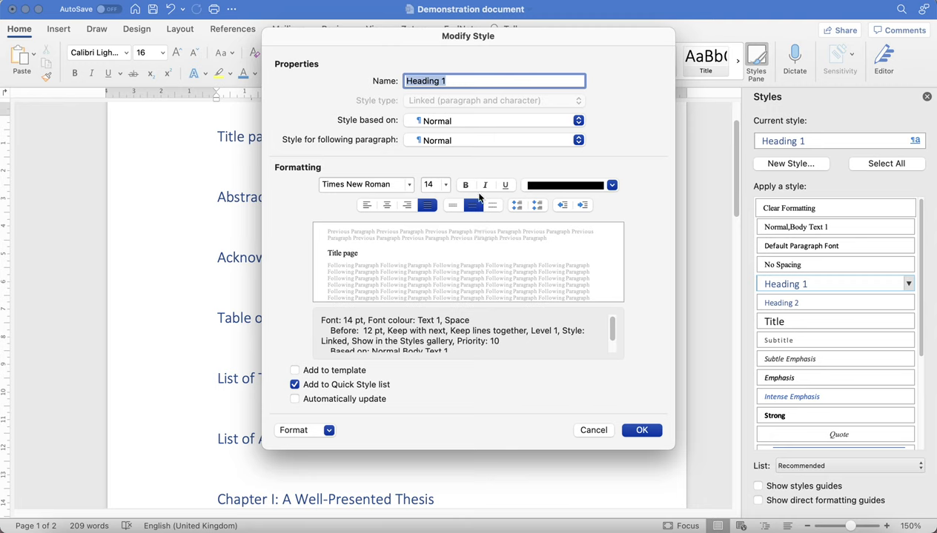
click(465, 185)
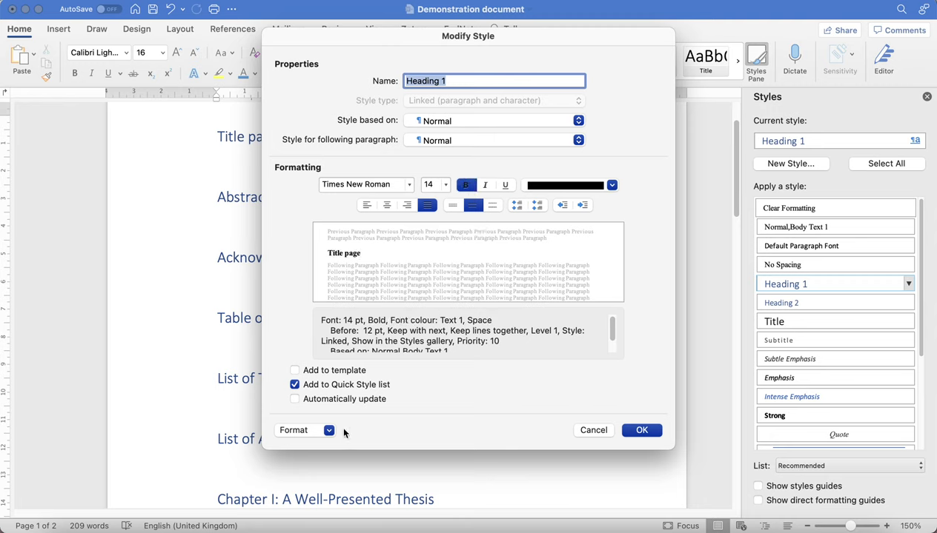
click(305, 433)
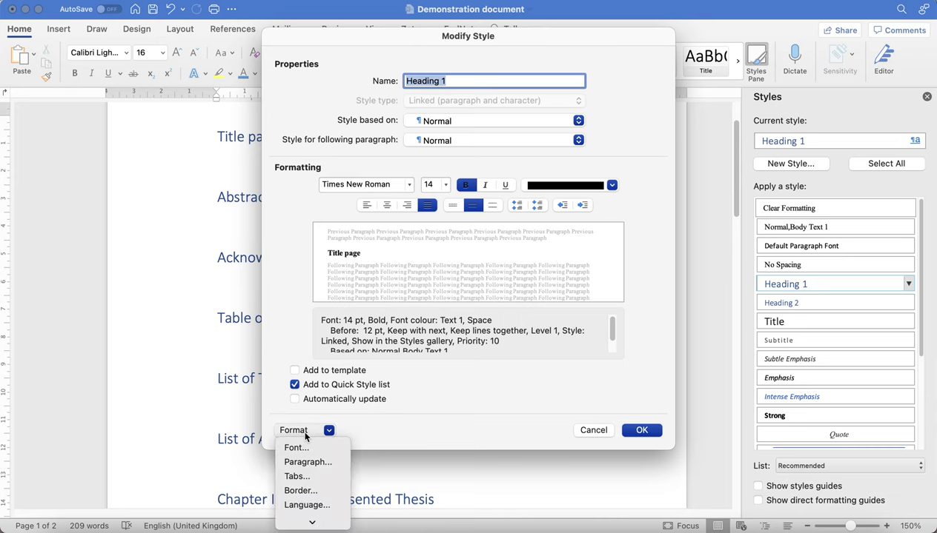
click(308, 462)
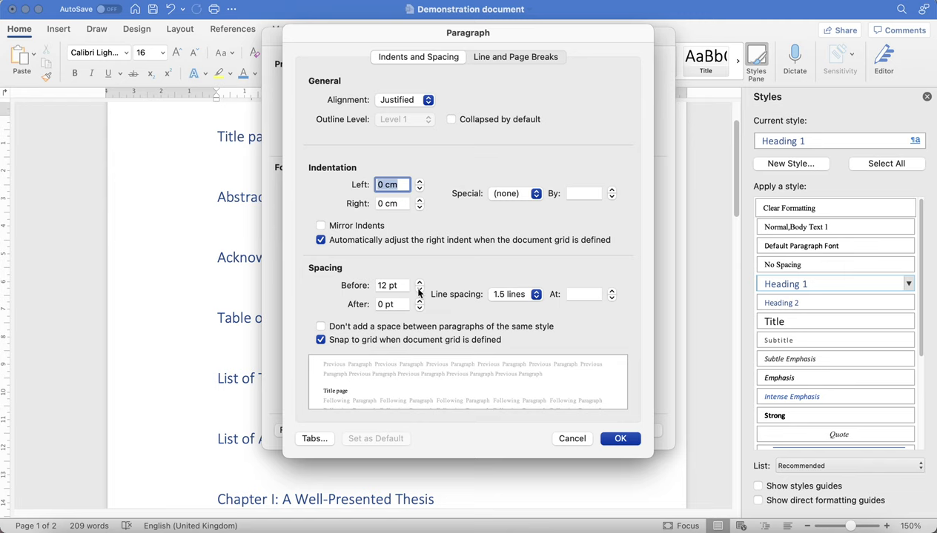
Reduce Heading 1's space before to 6 pt and apply the modified style
click(419, 291)
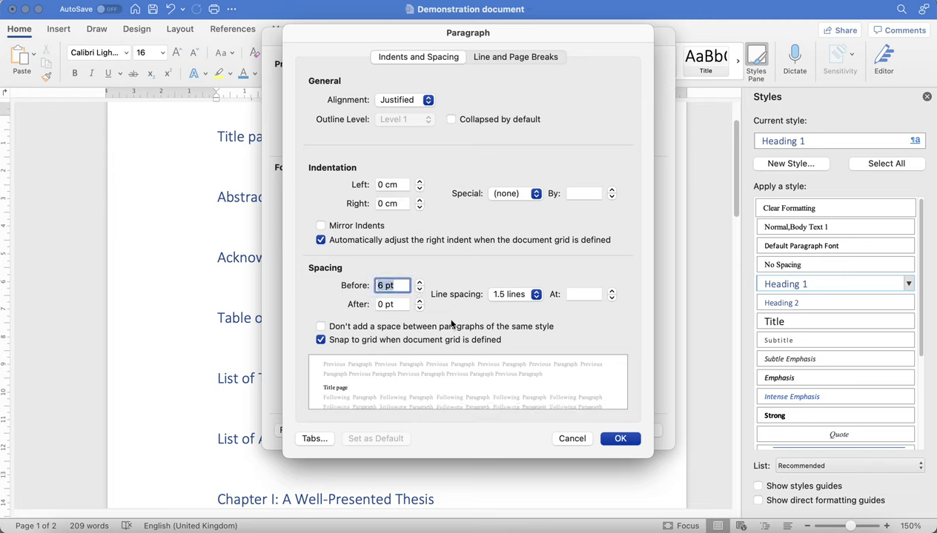
click(374, 286)
click(629, 438)
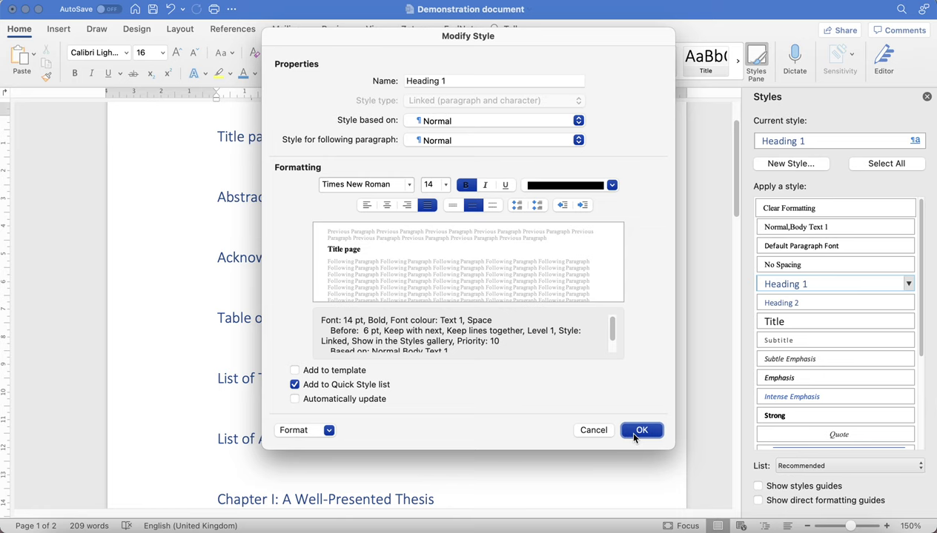
click(634, 437)
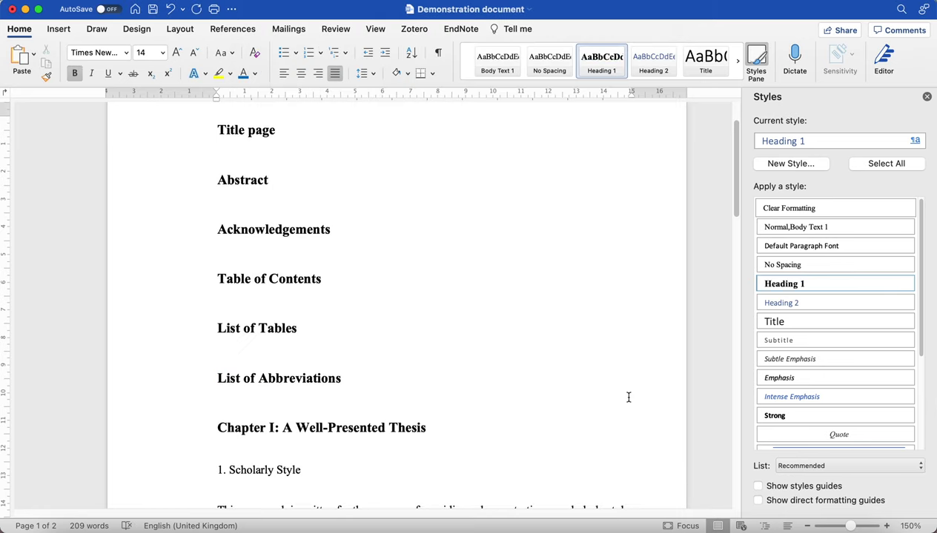
Apply Heading 2 to the '1. Scholarly Style' line
scroll(627, 397, up, 3)
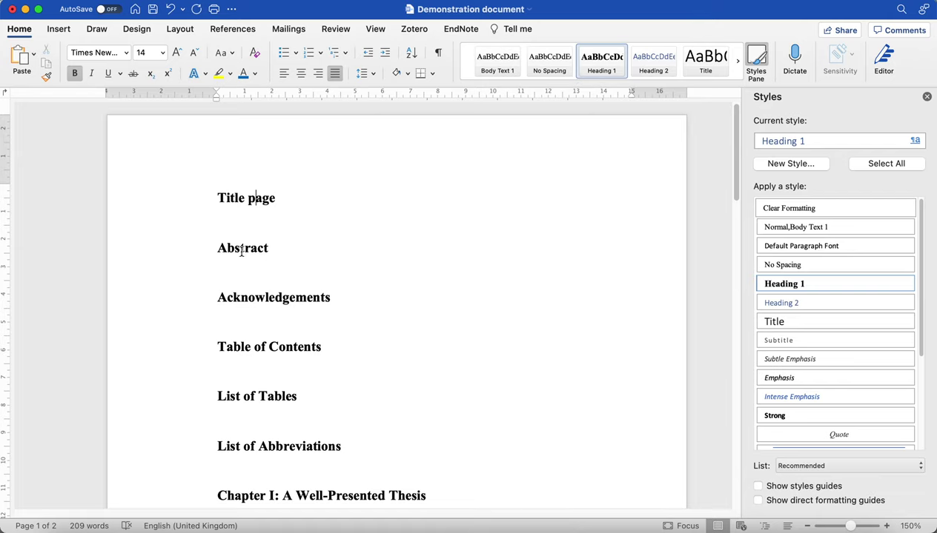
scroll(438, 245, down, 5)
scroll(438, 245, down, 20)
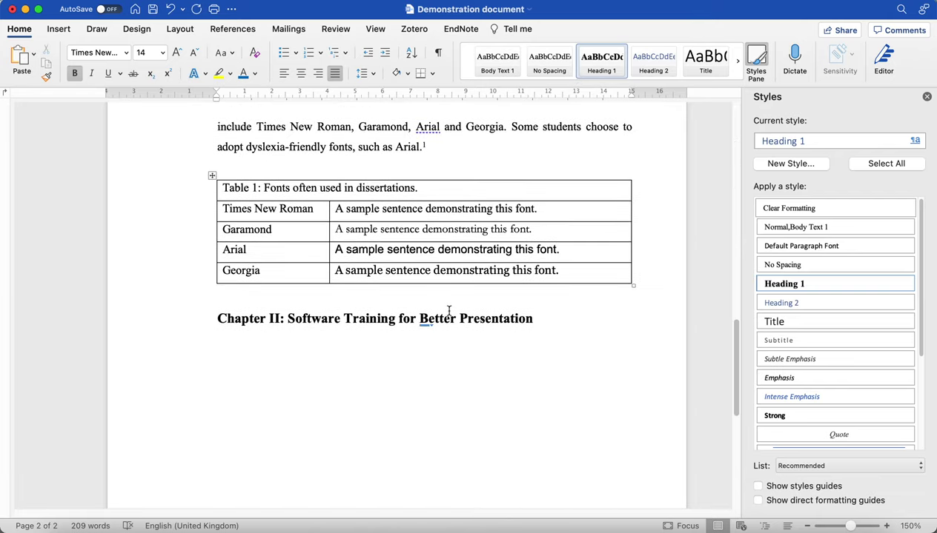
scroll(454, 317, up, 1)
scroll(455, 316, up, 20)
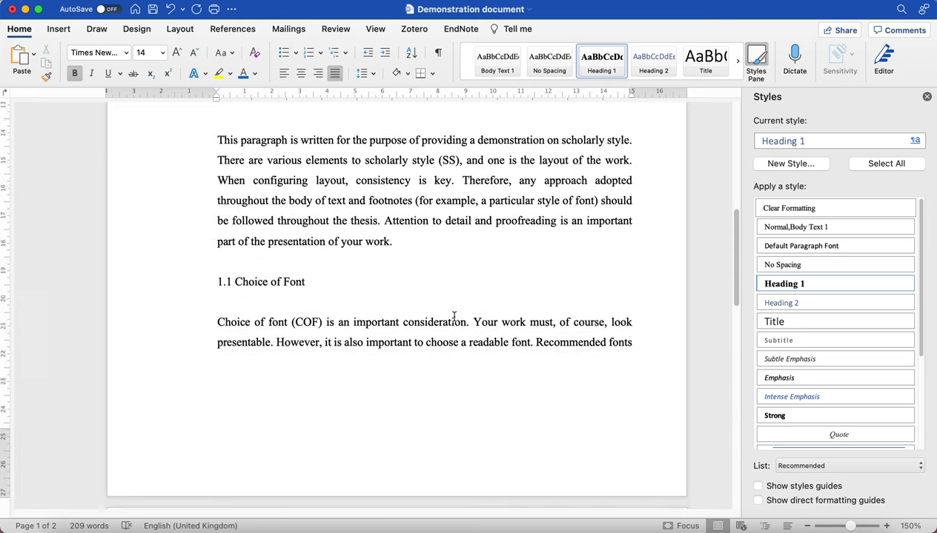
scroll(445, 333, down, 5)
scroll(244, 300, down, 3)
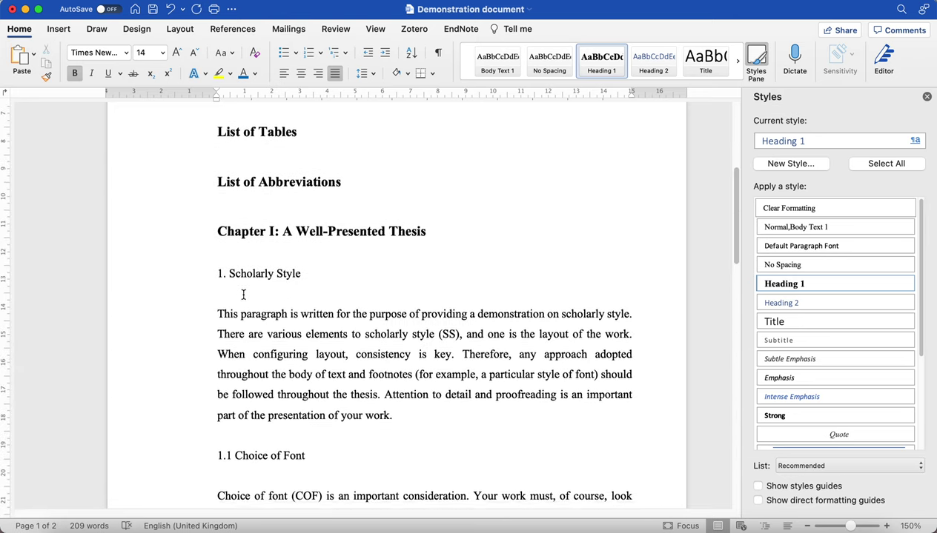
click(256, 222)
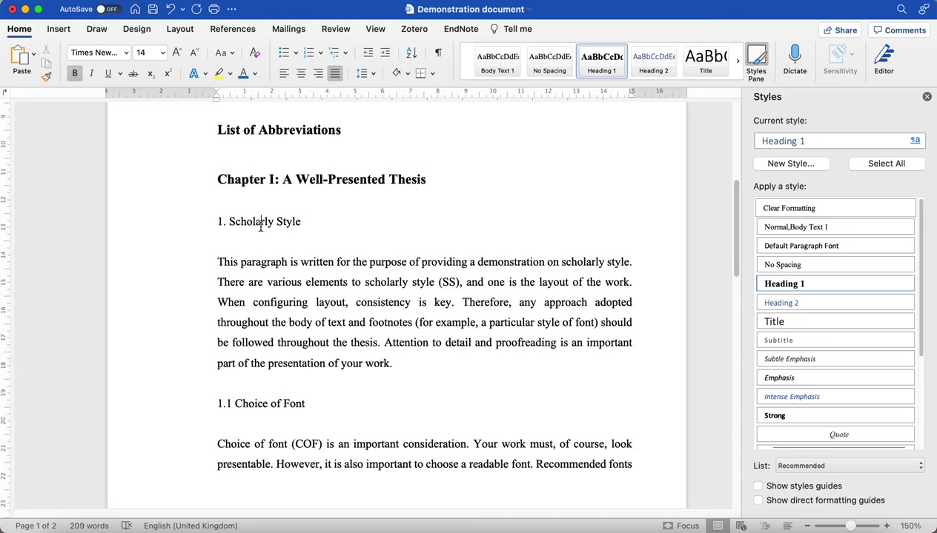
click(656, 66)
click(279, 409)
click(249, 224)
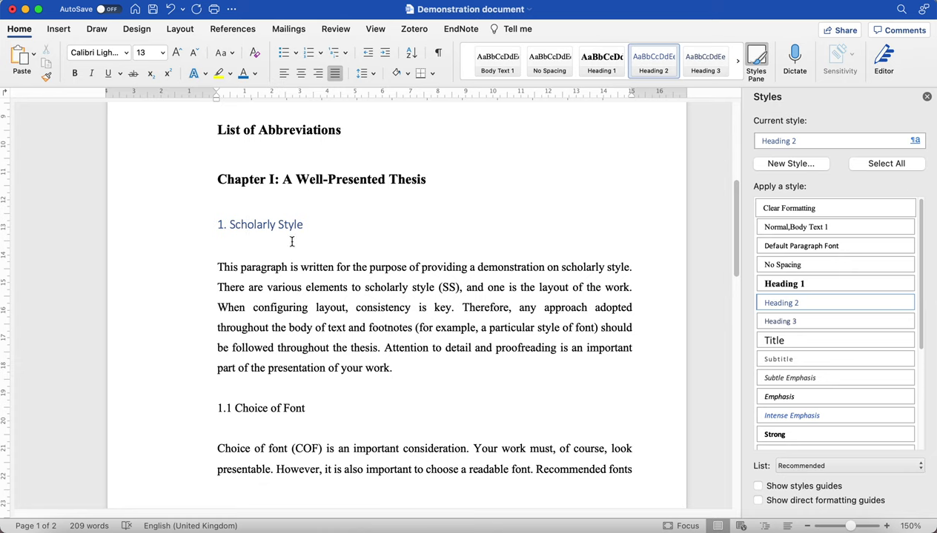
Apply Heading 3 to the '1.1 Choice of Font' line
click(257, 408)
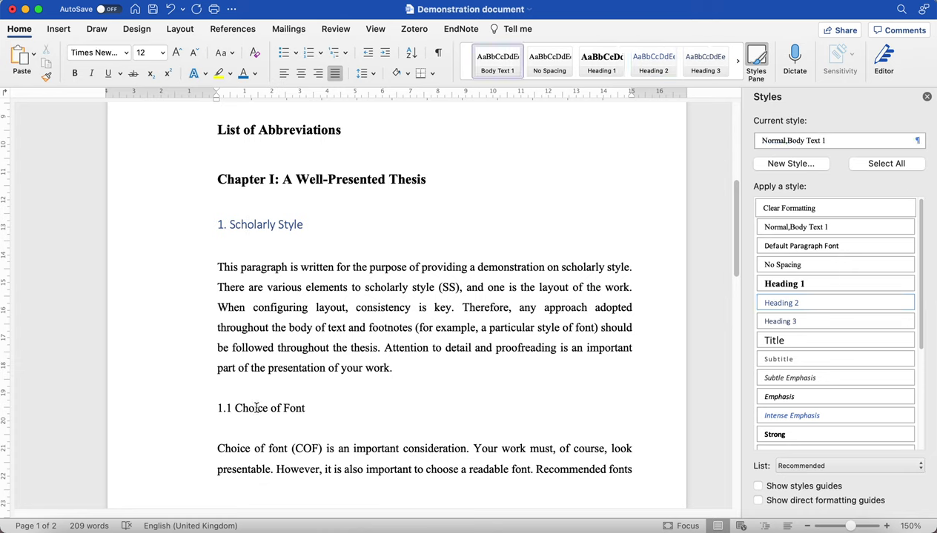
click(278, 407)
click(705, 66)
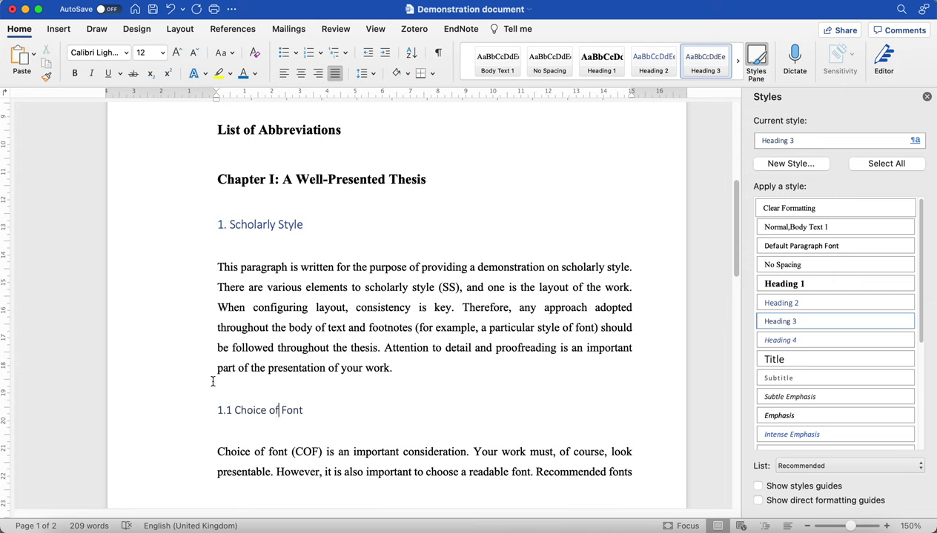
click(262, 219)
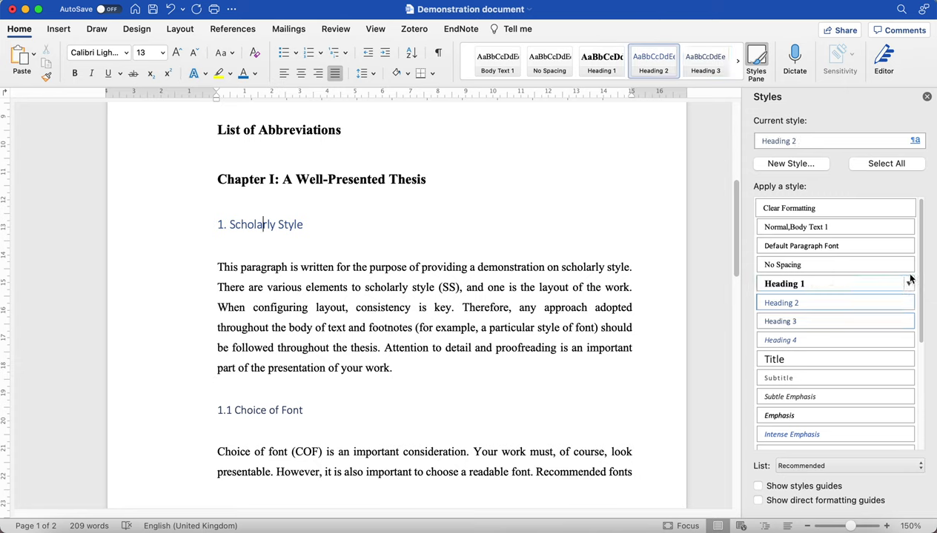
click(909, 303)
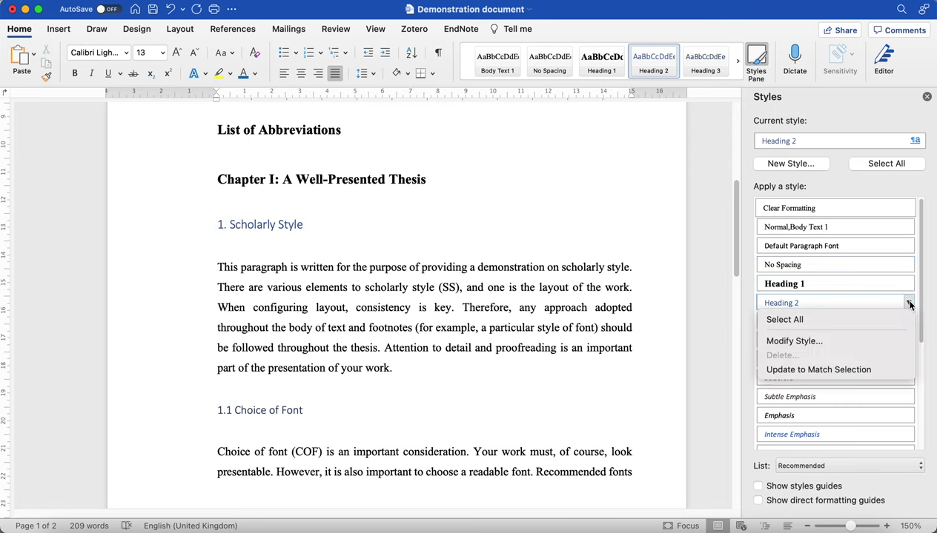
Set Heading 2 to bold 14 pt Times New Roman in automatic colour
click(832, 341)
click(409, 183)
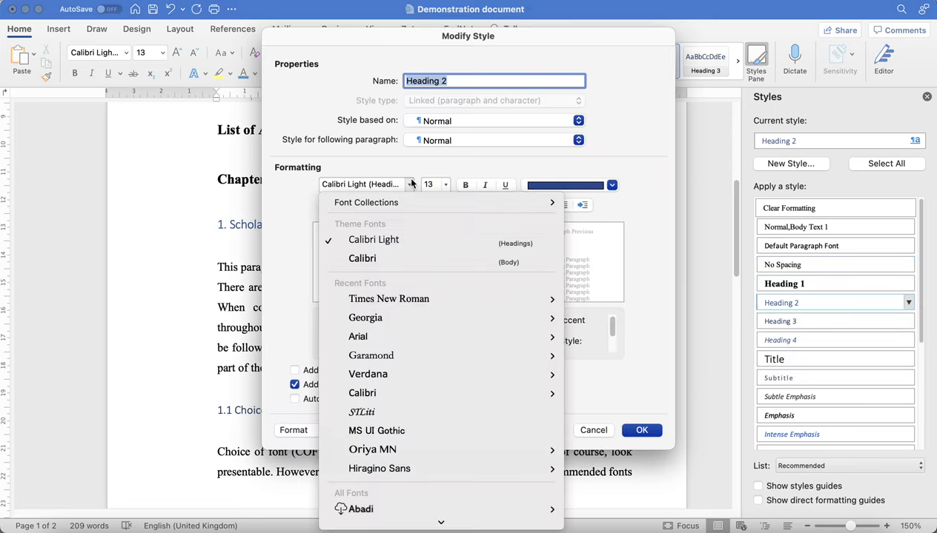
click(417, 306)
click(578, 186)
click(576, 209)
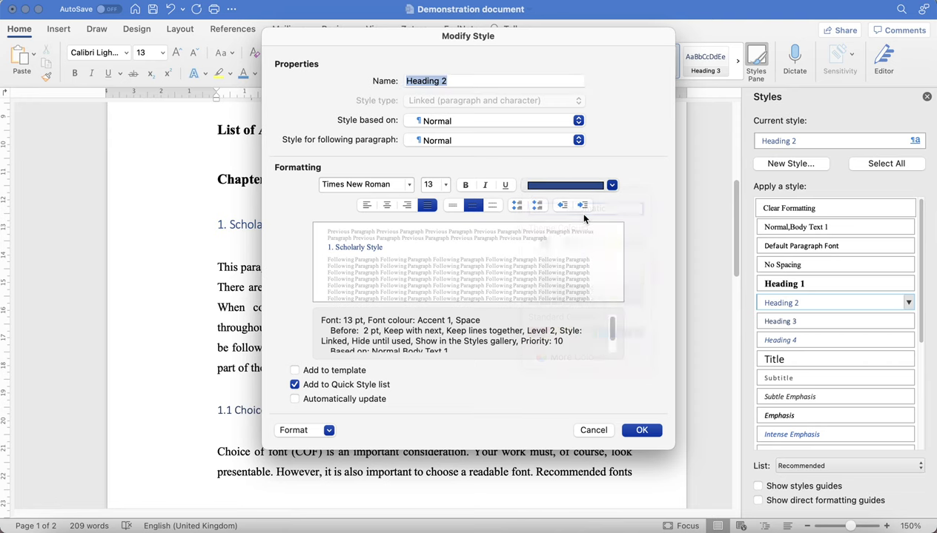
click(467, 185)
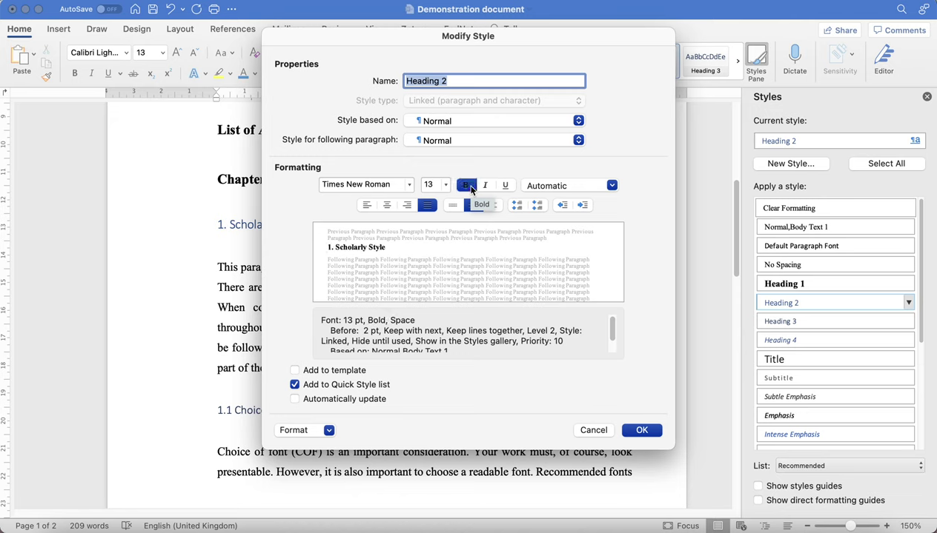
click(439, 185)
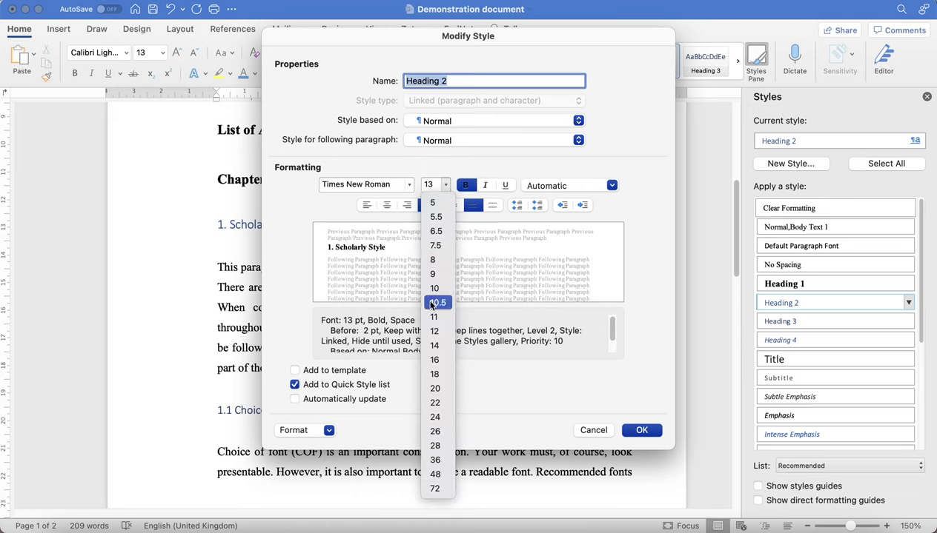
click(433, 348)
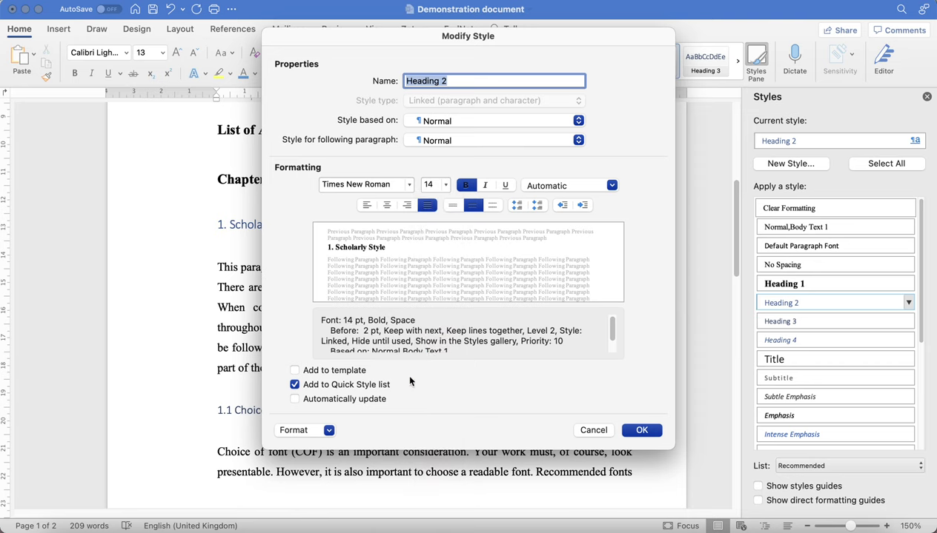
Set Heading 2's space before to 0 pt and save the style
click(293, 432)
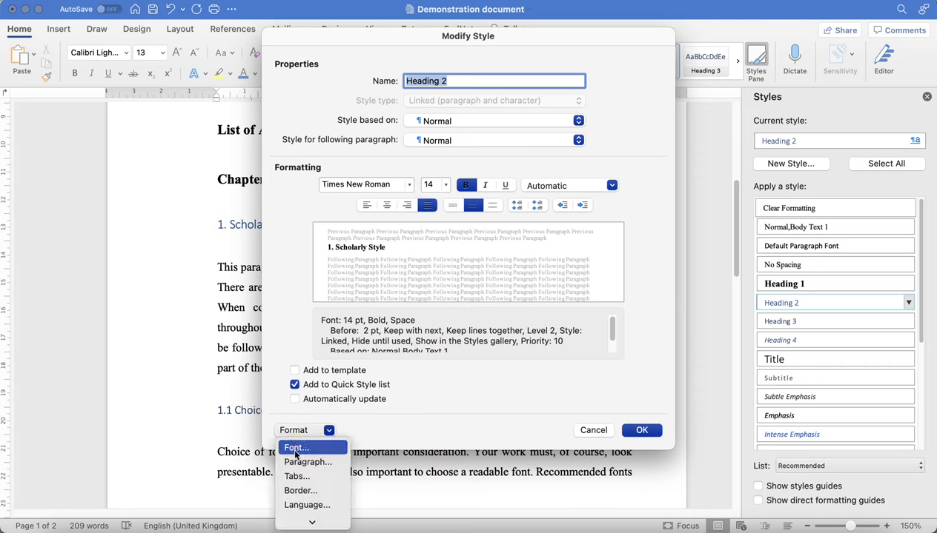
click(322, 422)
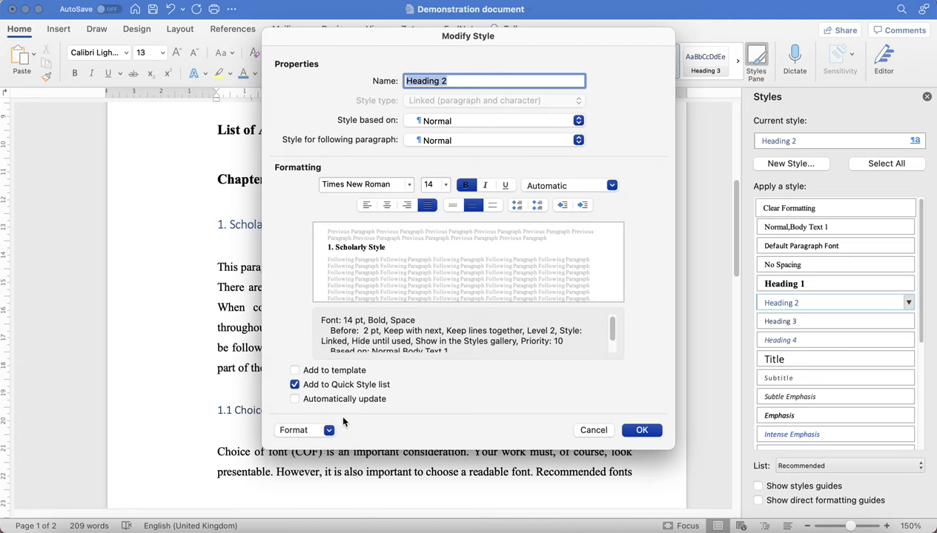
click(323, 435)
click(322, 461)
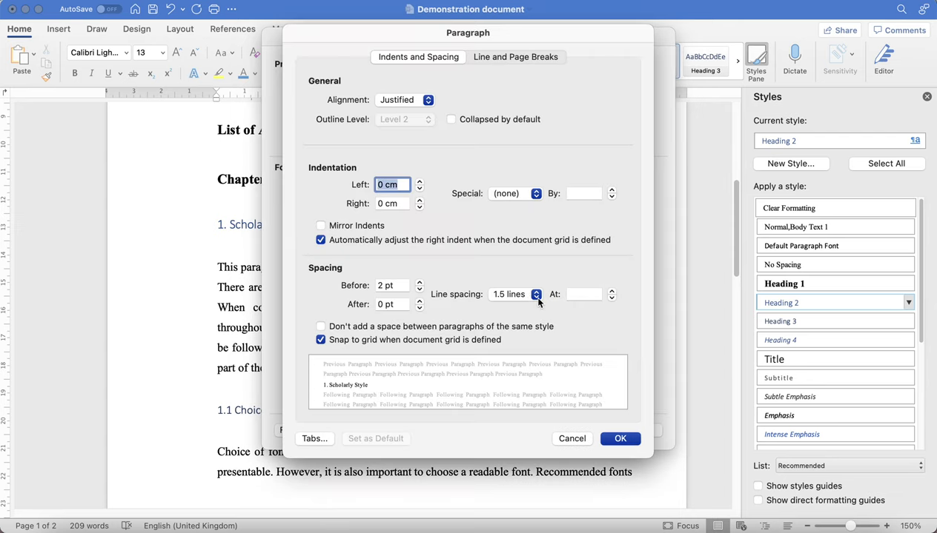
click(420, 289)
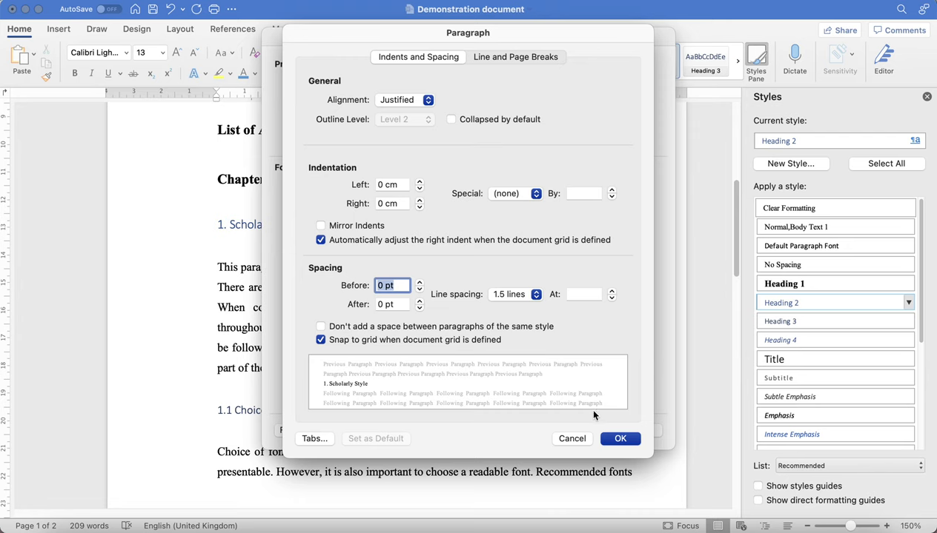
click(615, 438)
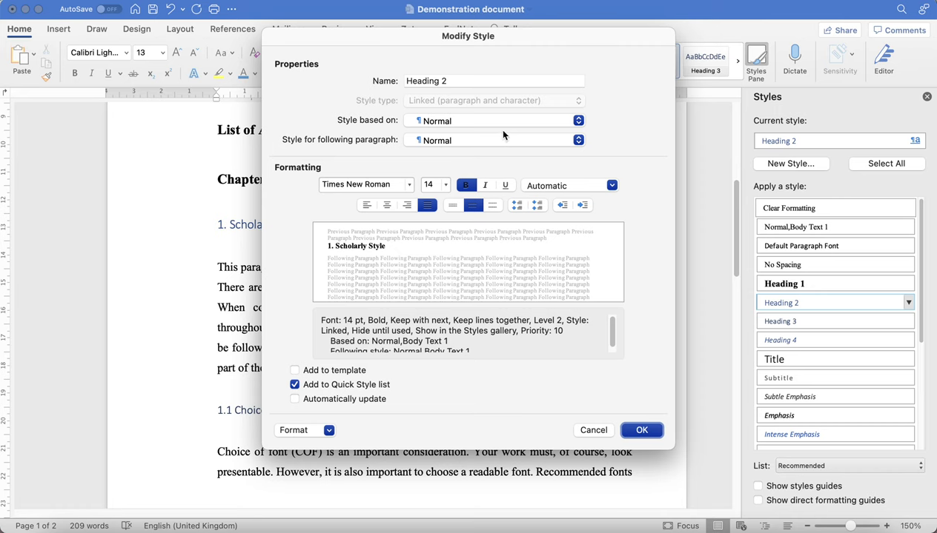
click(642, 430)
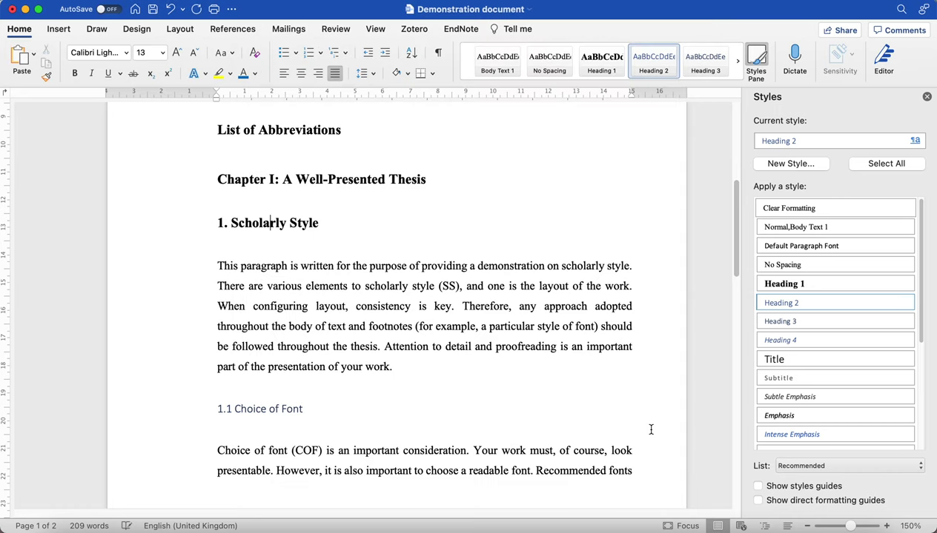
From the 1.1 Choice of Font heading, open Heading 3's Modify Style dialog, keeping it based on Normal
click(248, 409)
click(905, 322)
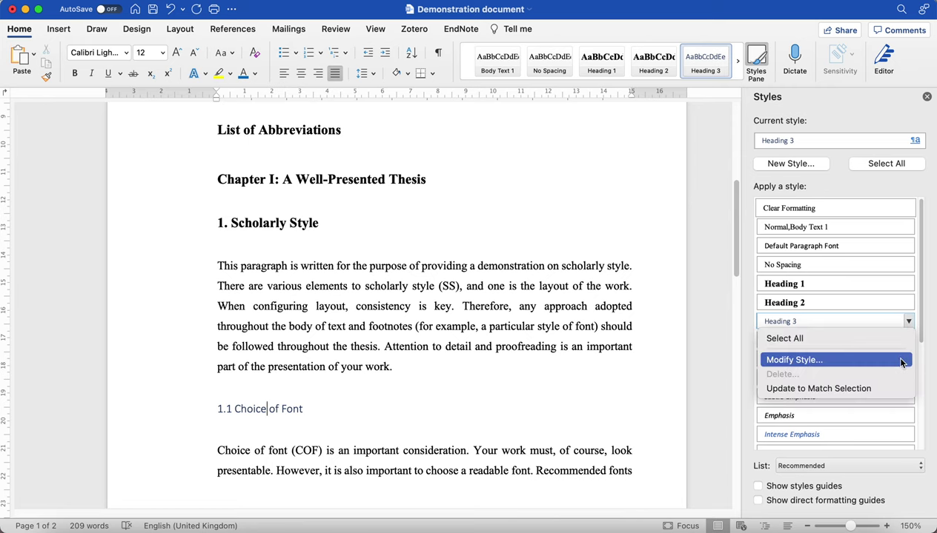
click(893, 357)
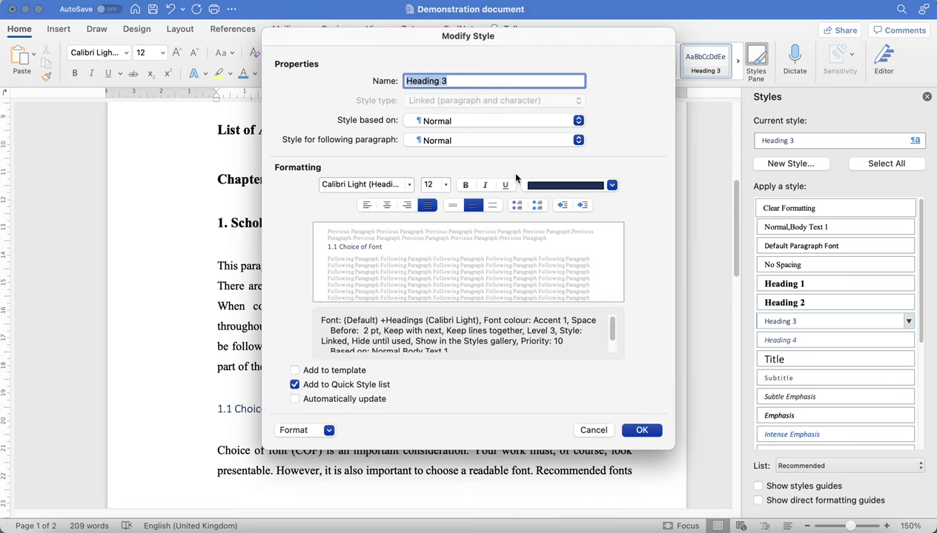
click(556, 120)
click(554, 120)
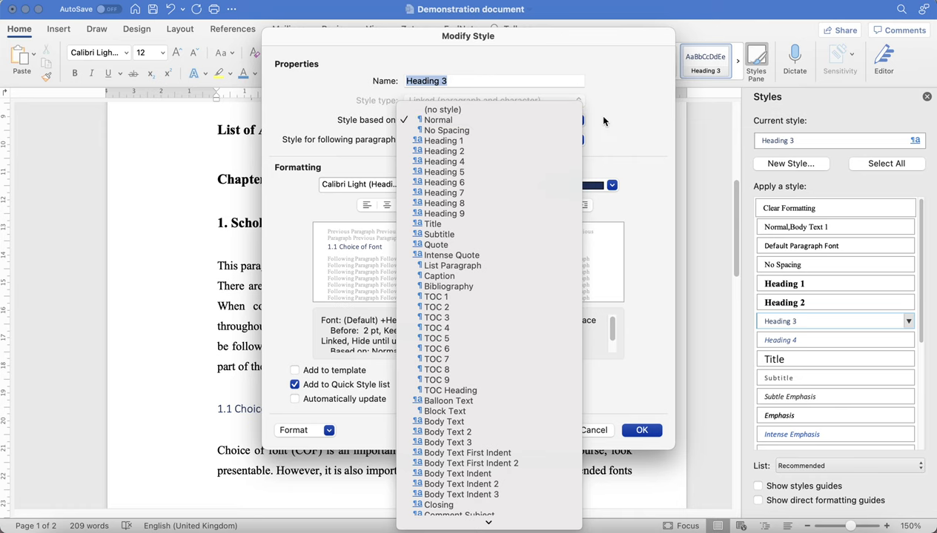
click(494, 120)
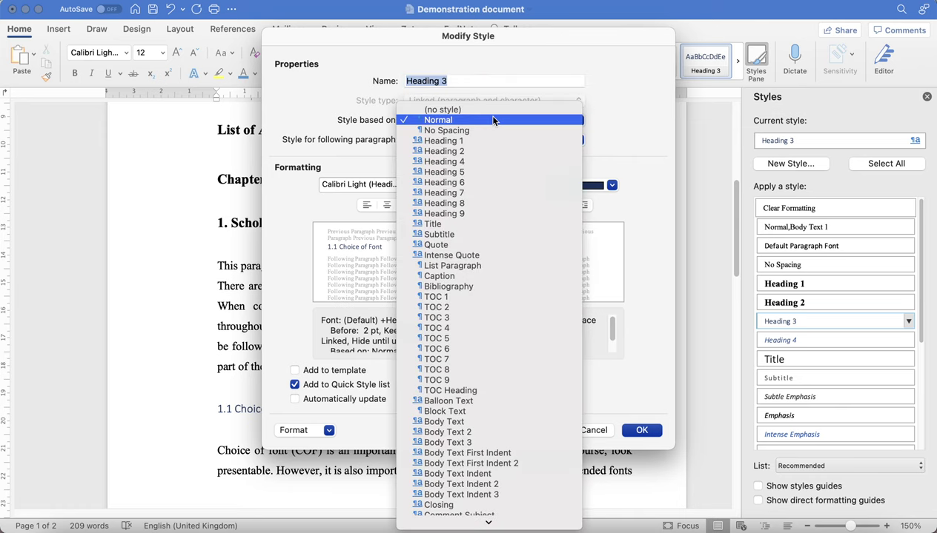
scroll(485, 170, down, 5)
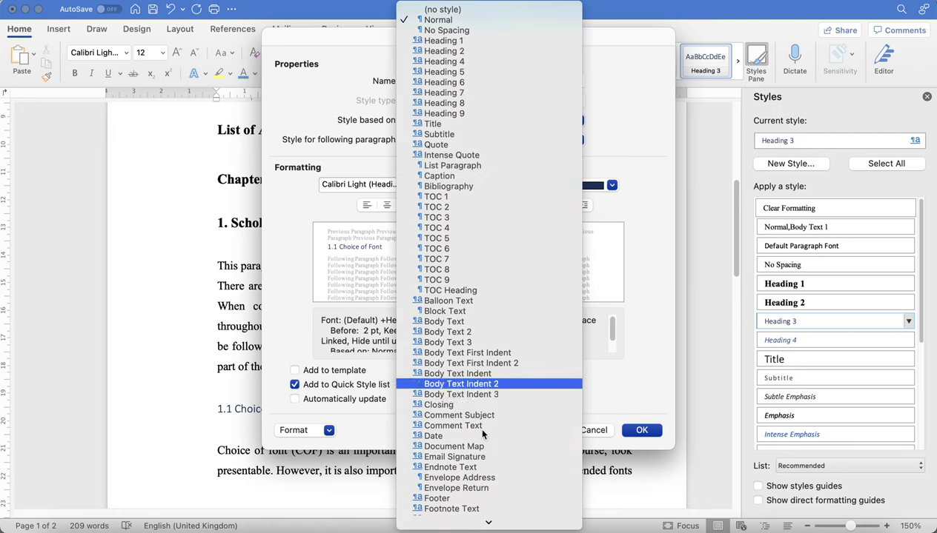
scroll(487, 385, down, 10)
scroll(488, 395, up, 10)
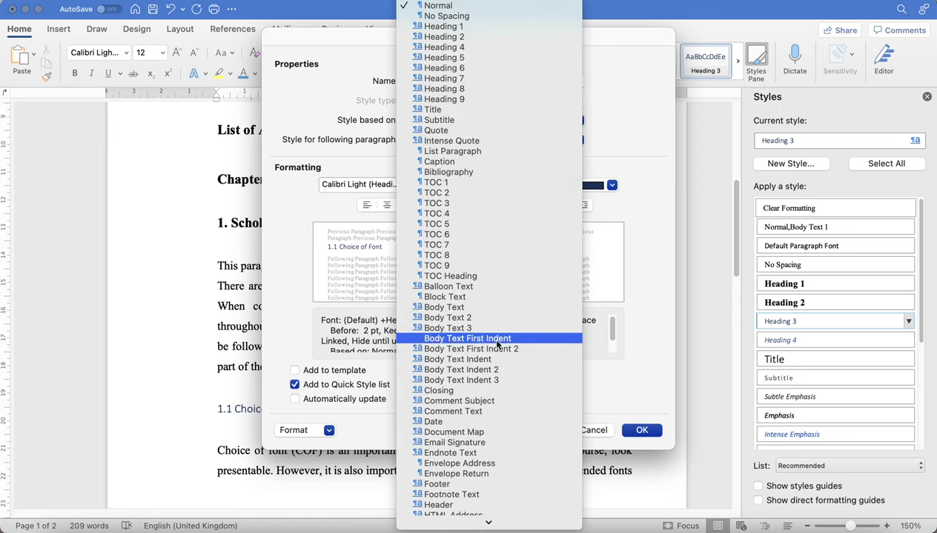
click(613, 74)
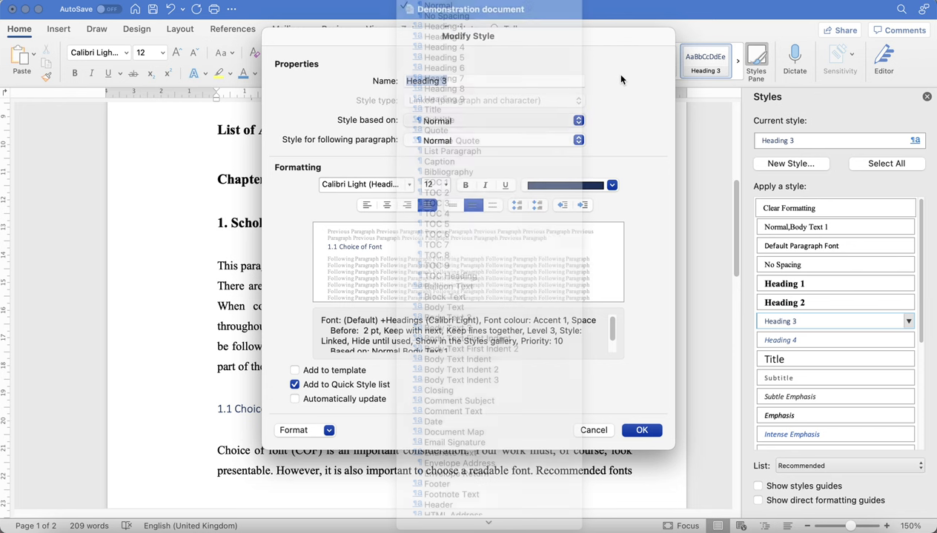
Set the Heading 3 font to Times New Roman in black
click(407, 190)
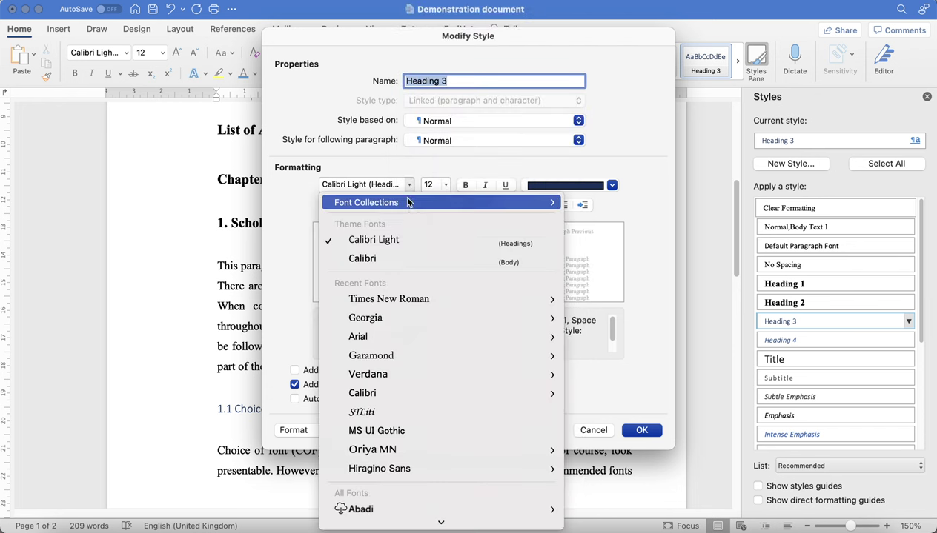
click(408, 294)
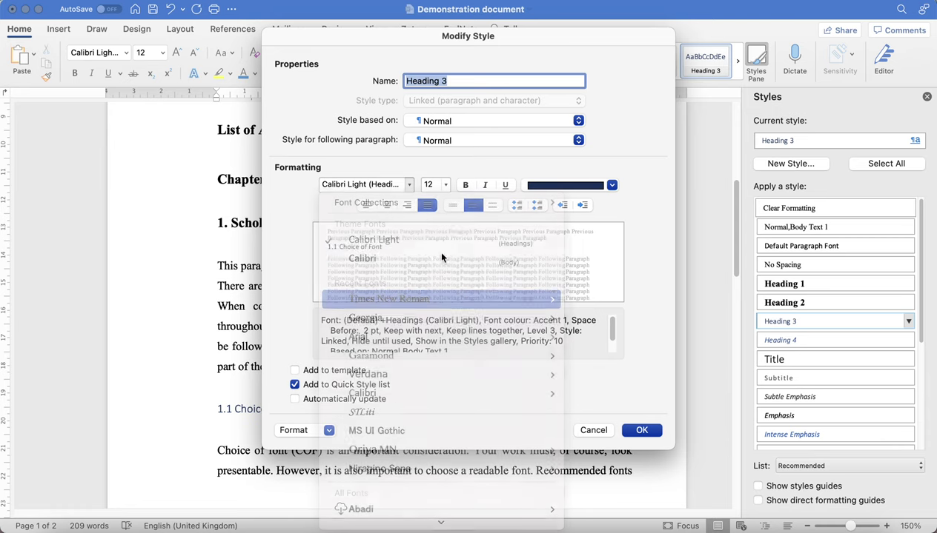
click(611, 185)
click(602, 209)
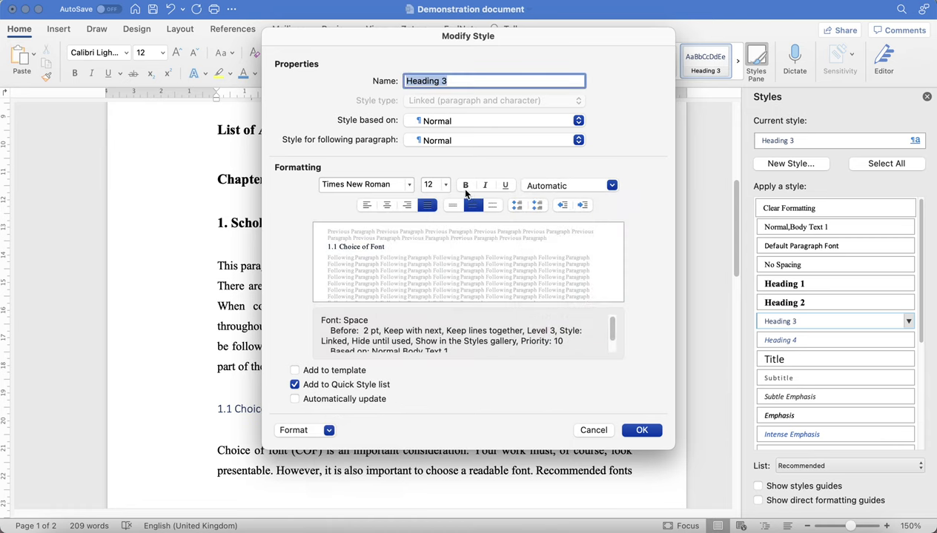
click(542, 185)
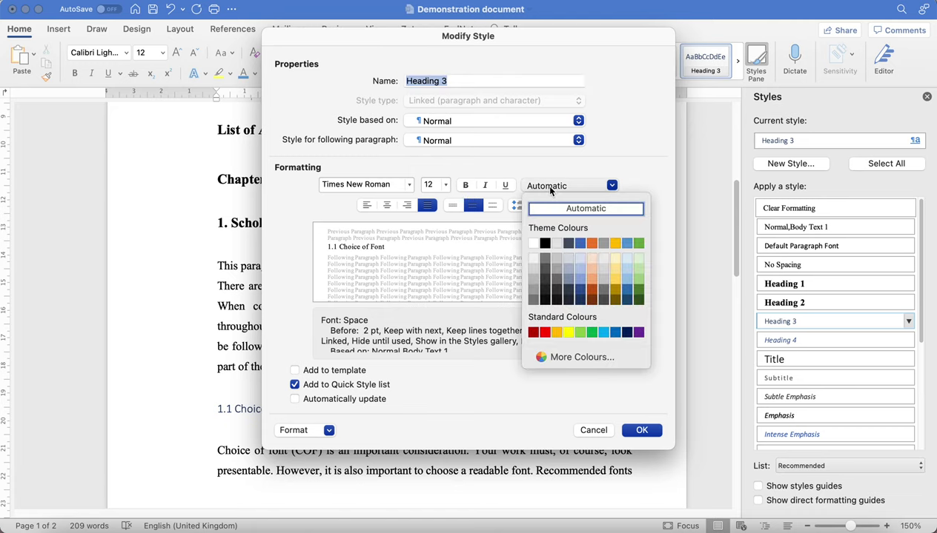
click(545, 243)
Make Heading 3 13 pt, bold and italic
click(444, 184)
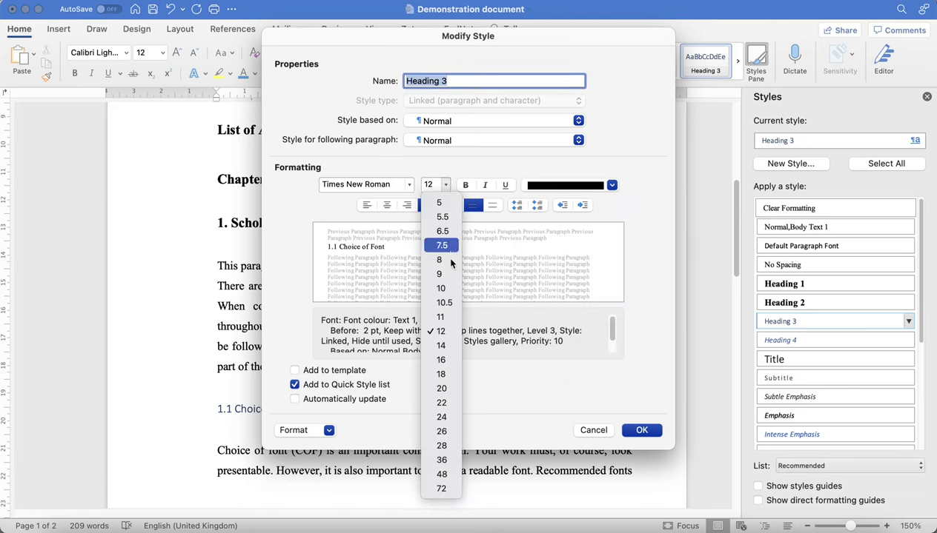
click(441, 331)
double_click(431, 185)
text(13)
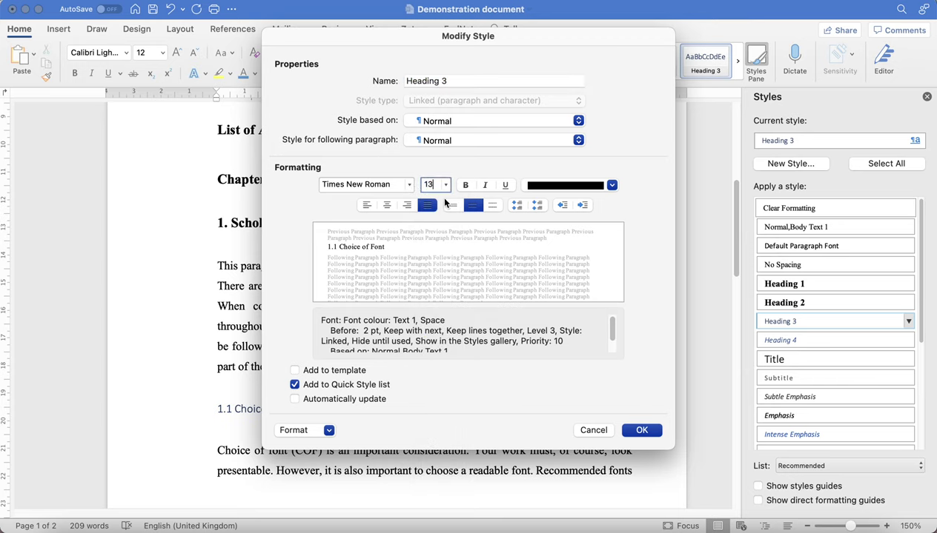
click(486, 80)
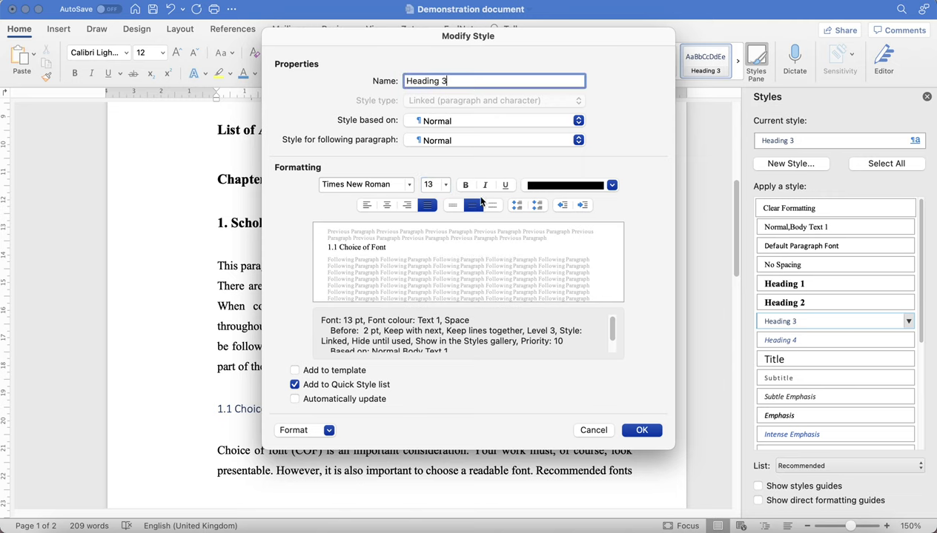
click(466, 186)
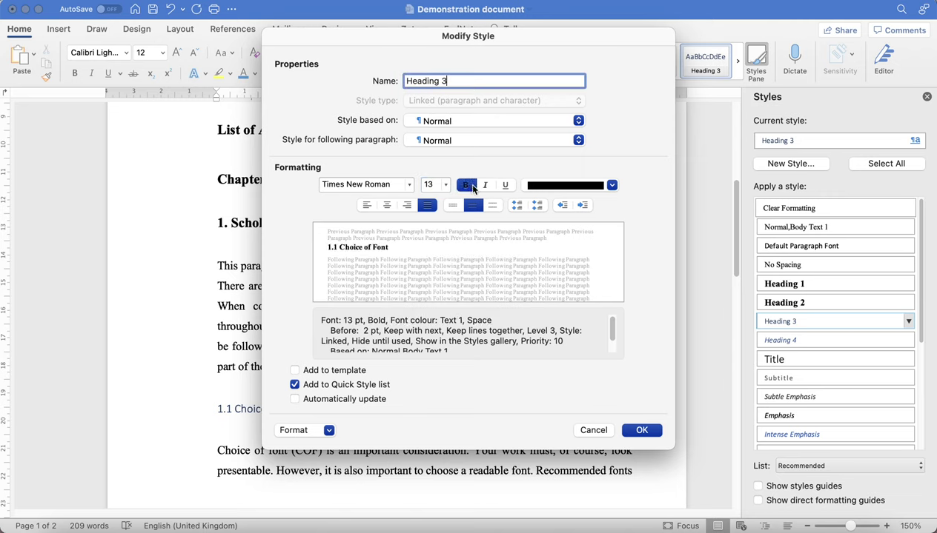
click(484, 185)
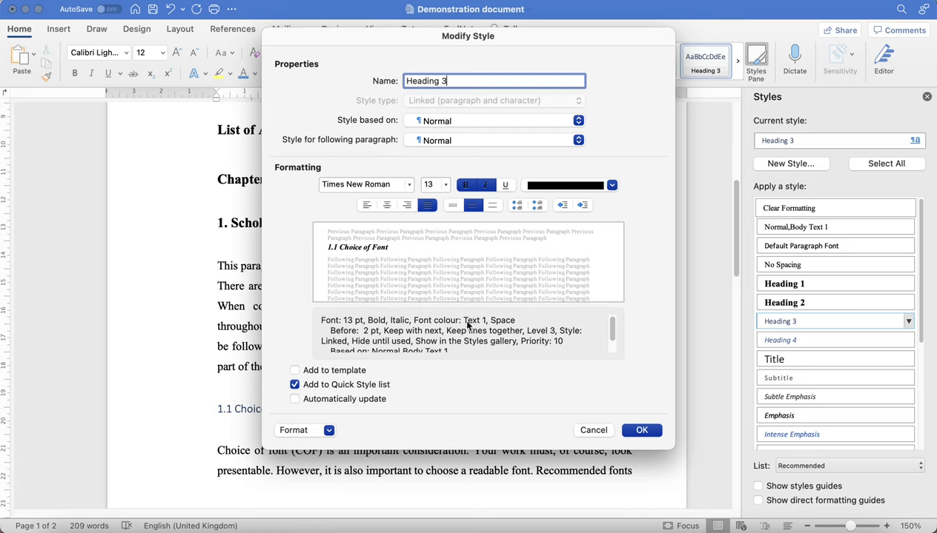
Set Heading 3's space before to 0 pt and save the modified style
click(313, 437)
click(312, 460)
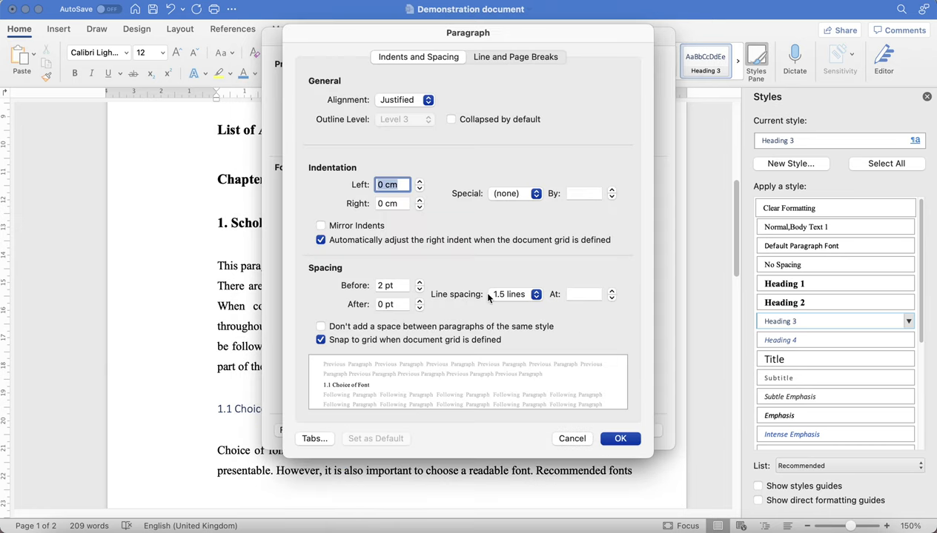
click(419, 289)
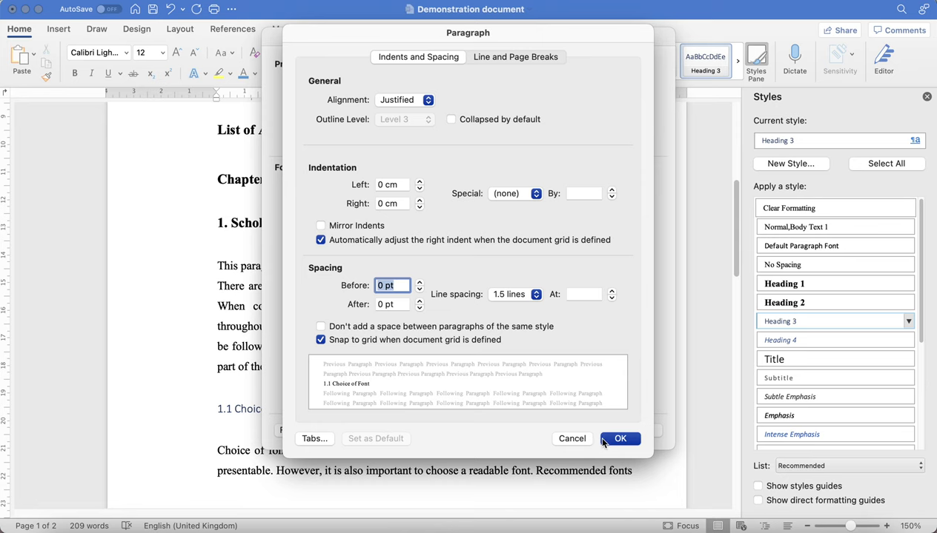
click(606, 440)
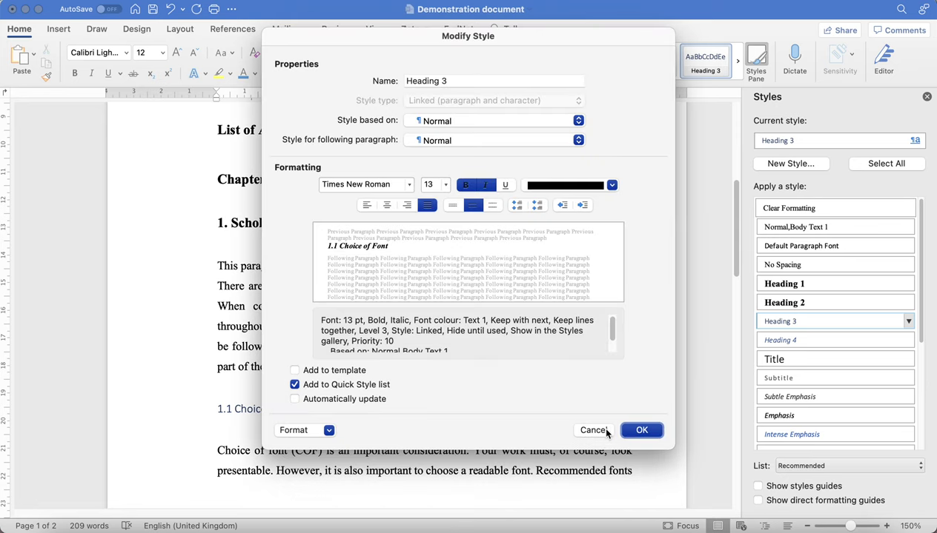
click(629, 428)
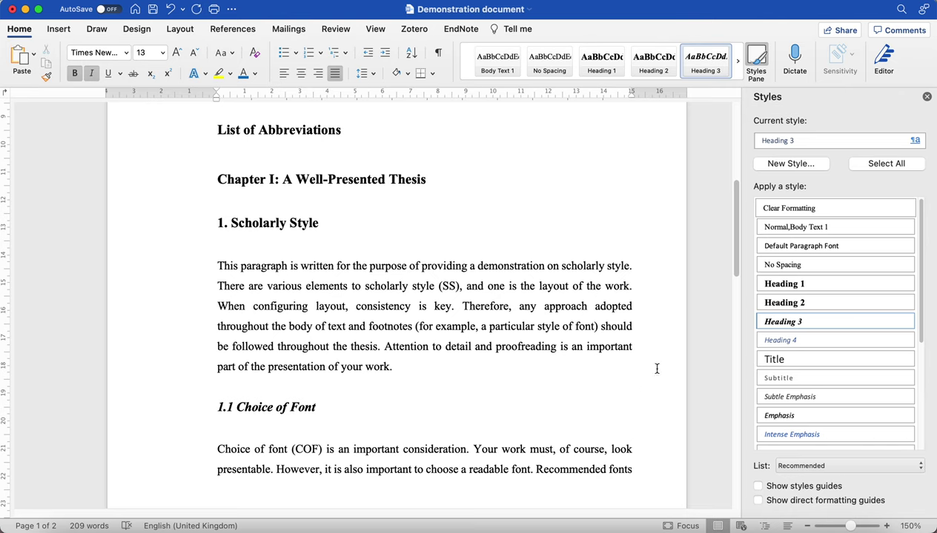
scroll(567, 351, down, 15)
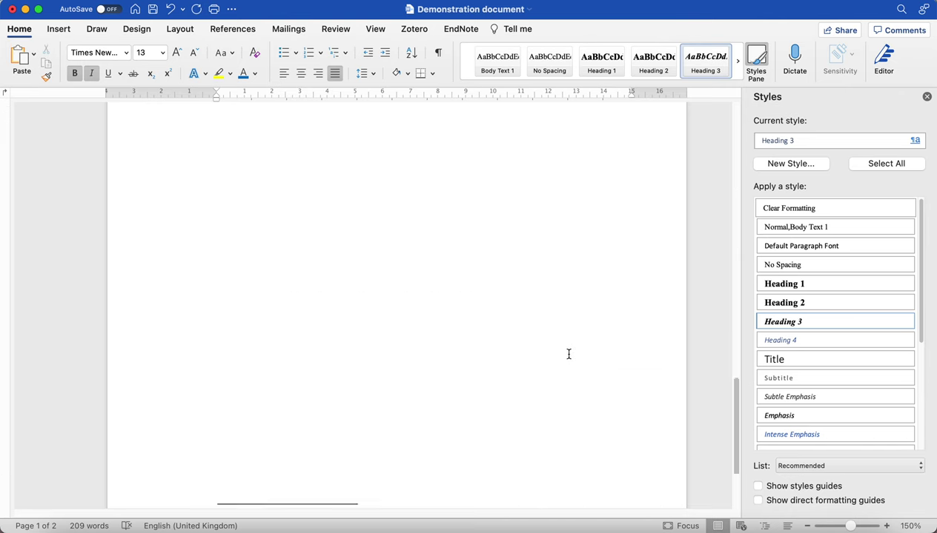
Place the insertion point at the end of the British Dyslexia Association footnote on page 2
scroll(568, 355, down, 4)
click(570, 398)
scroll(802, 356, down, 5)
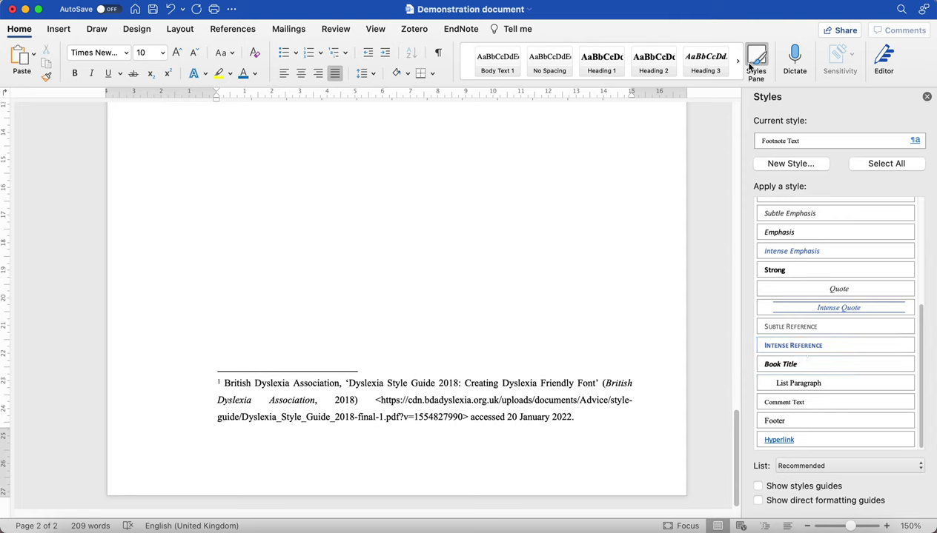
drag(592, 414, 228, 390)
click(282, 395)
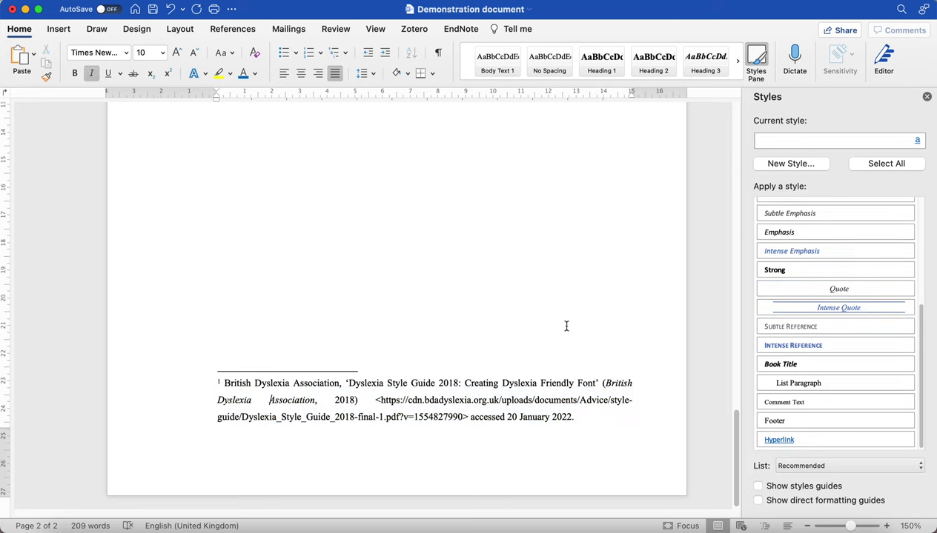
scroll(569, 323, up, 10)
scroll(840, 301, up, 3)
scroll(840, 301, up, 3)
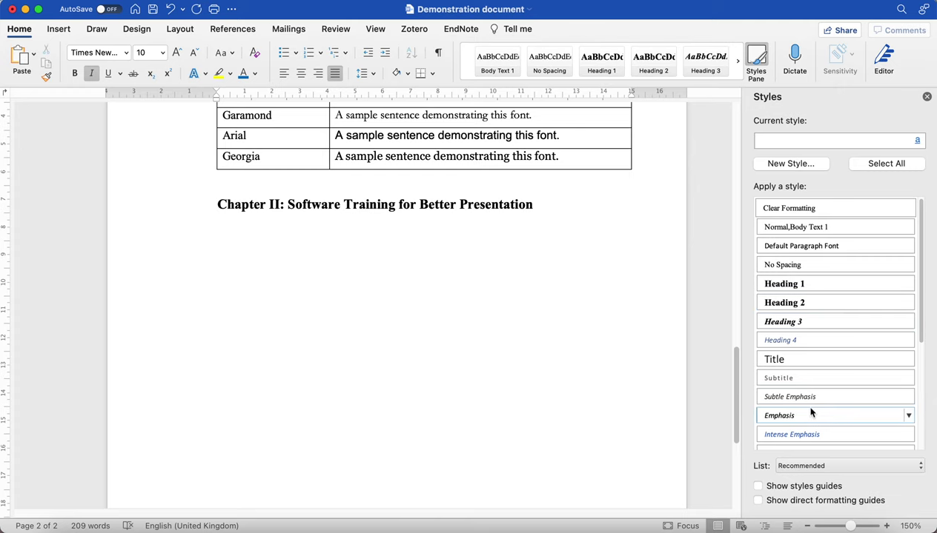
scroll(618, 395, down, 10)
click(586, 412)
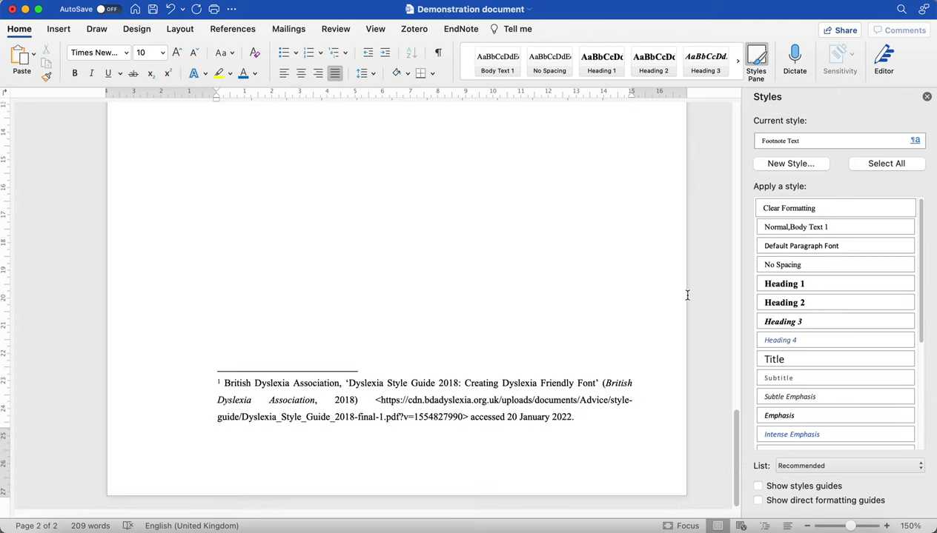
double_click(545, 404)
click(587, 412)
click(920, 141)
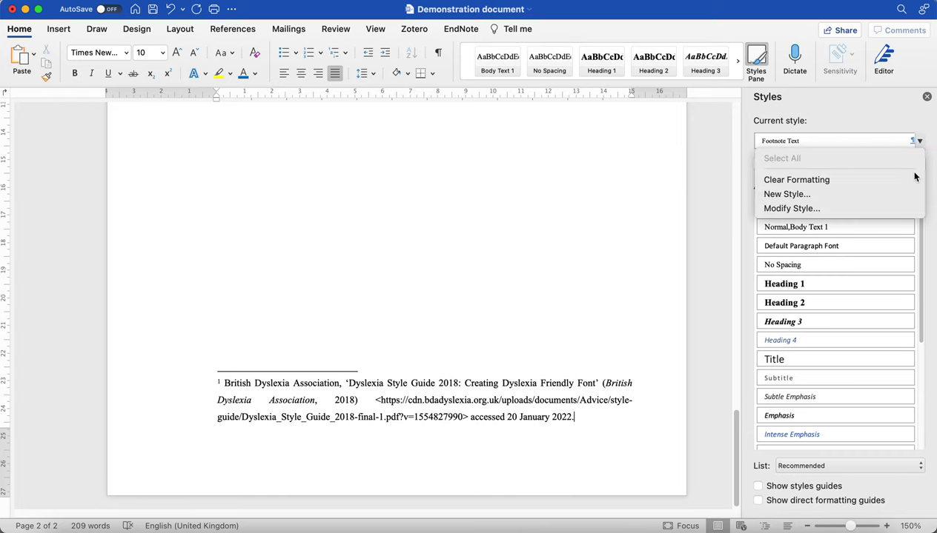
Open Modify Style for Footnote Text, leaving its font as Times New Roman
click(882, 208)
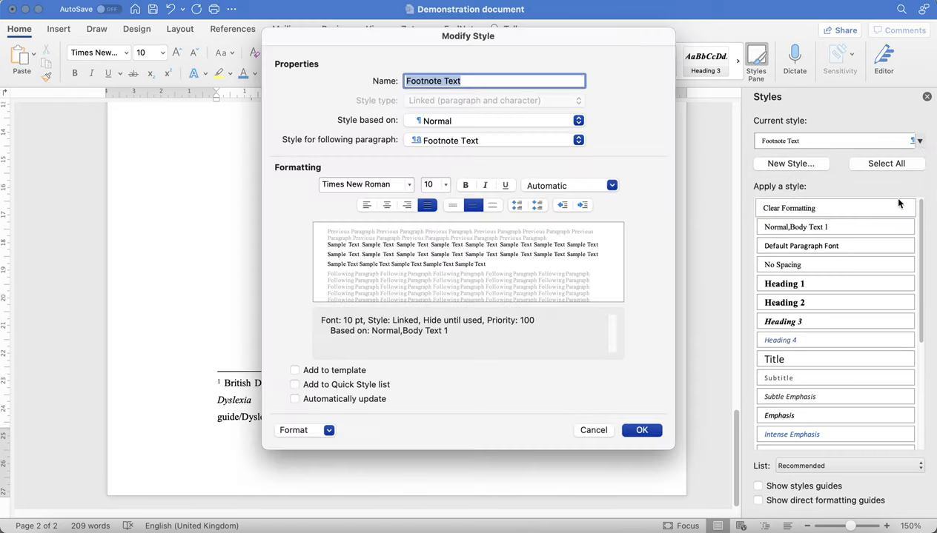
click(434, 187)
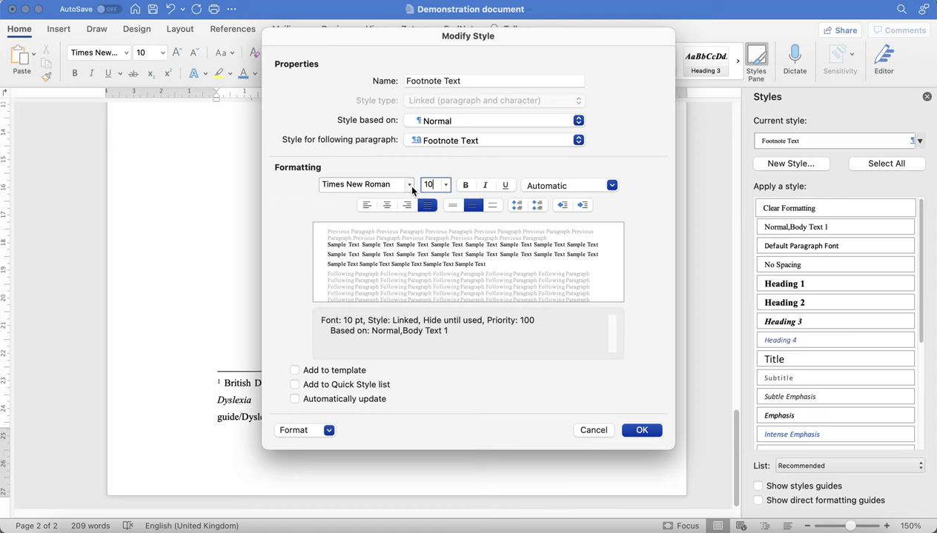
click(409, 184)
click(409, 184)
Set Footnote Text line spacing to Single and save the style
click(326, 427)
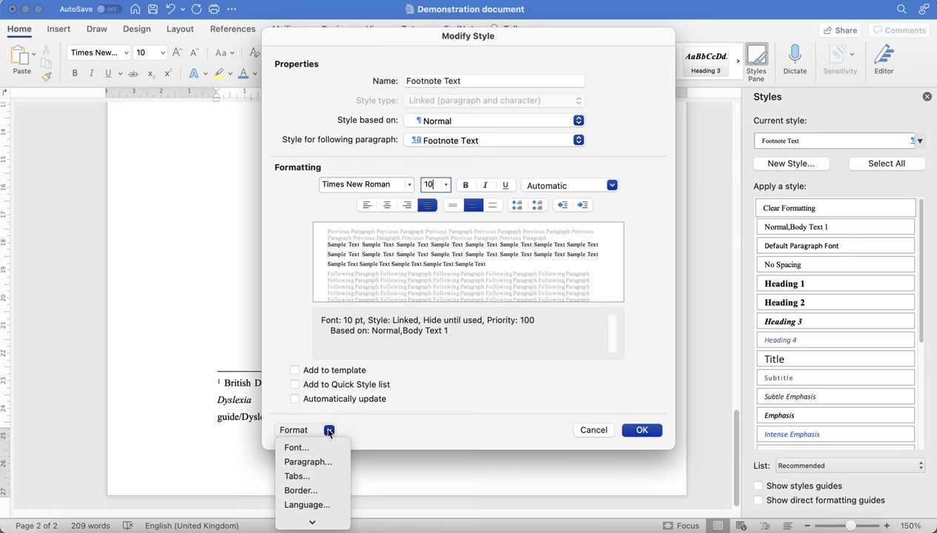
click(324, 464)
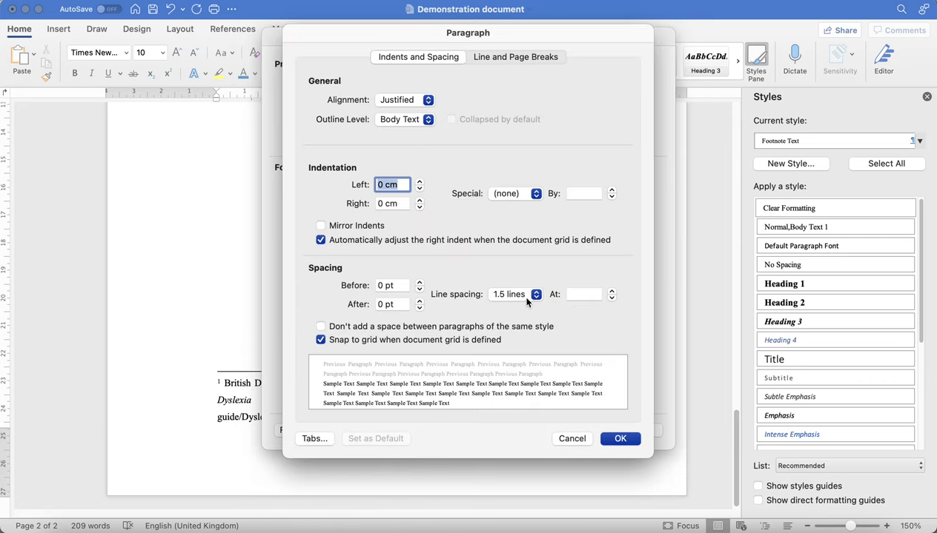
click(527, 294)
key(Up)
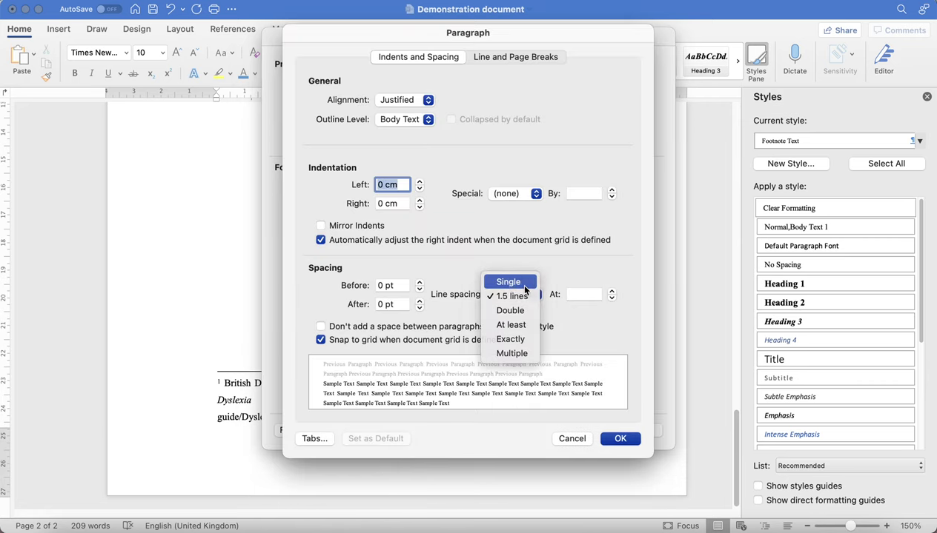
key(Return)
click(619, 440)
click(621, 440)
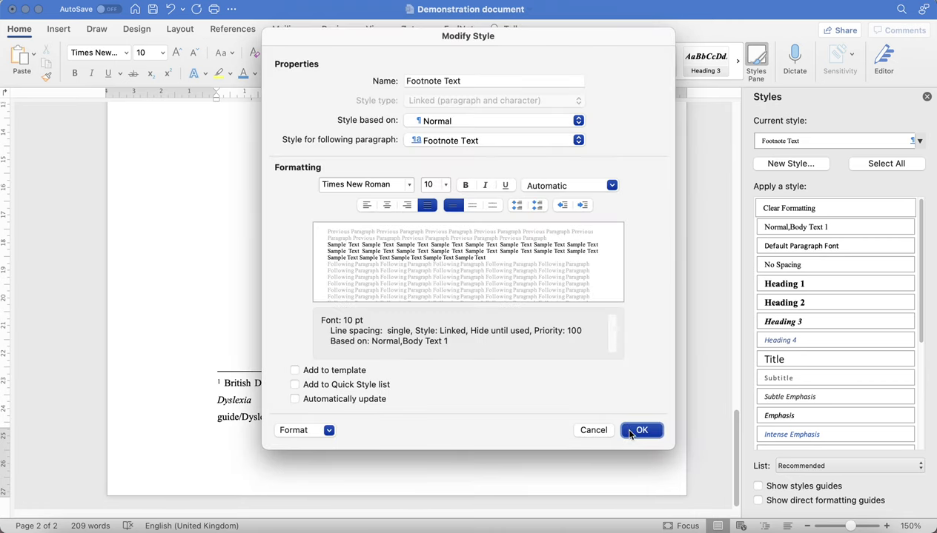
click(631, 432)
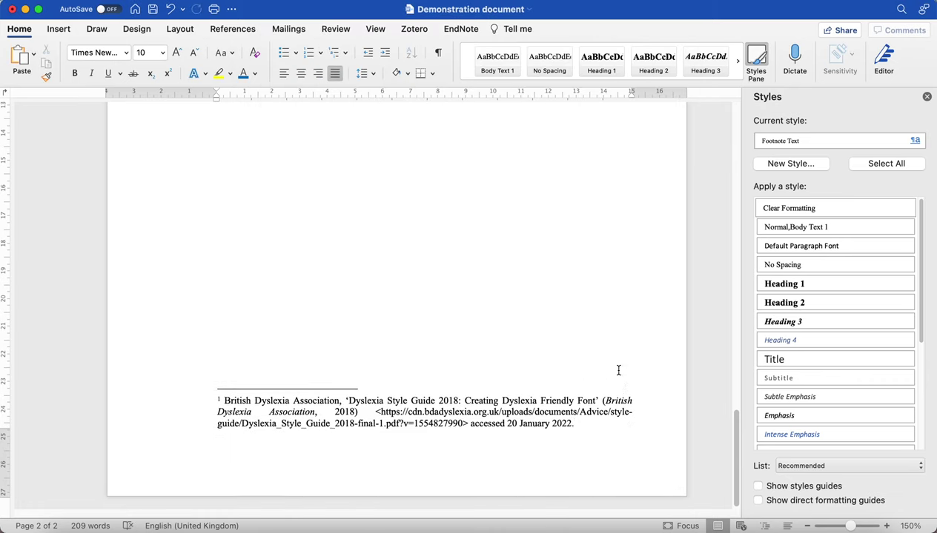
Scroll back to the 1. Scholarly Style paragraph and click after its last word
scroll(619, 369, up, 5)
scroll(616, 363, up, 15)
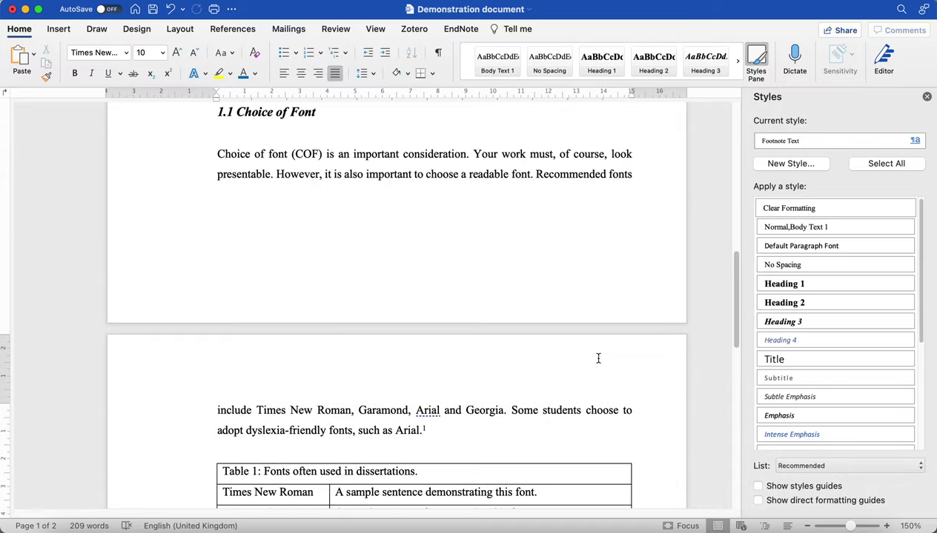
scroll(600, 338, up, 5)
scroll(601, 337, down, 4)
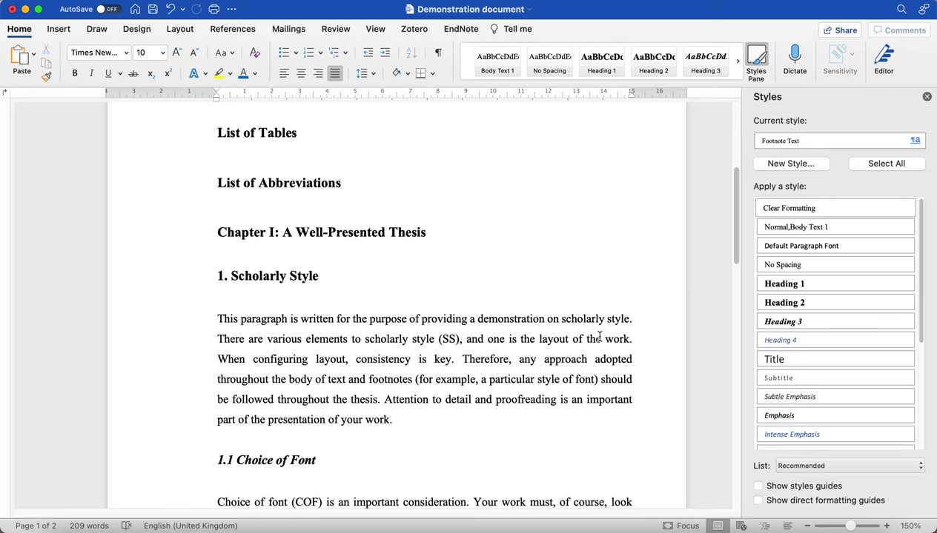
scroll(600, 337, down, 15)
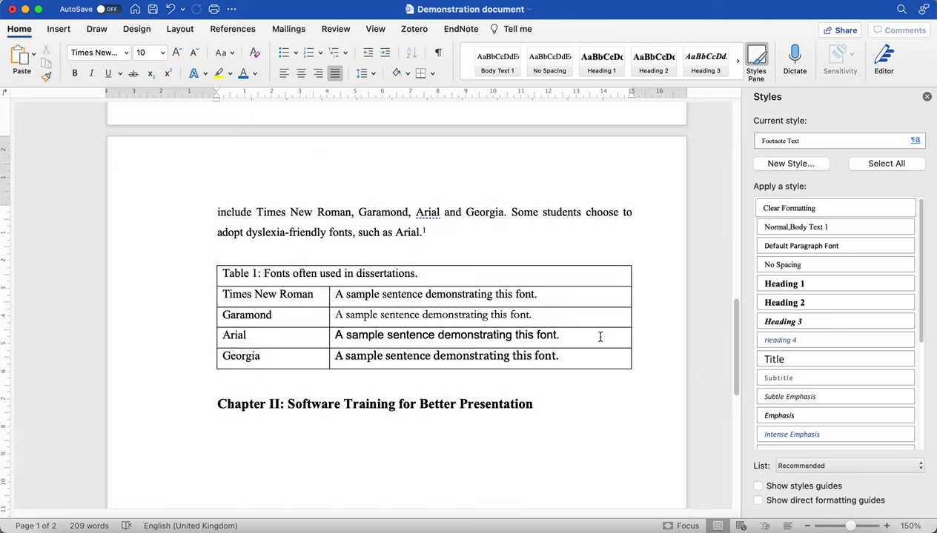
scroll(600, 337, down, 5)
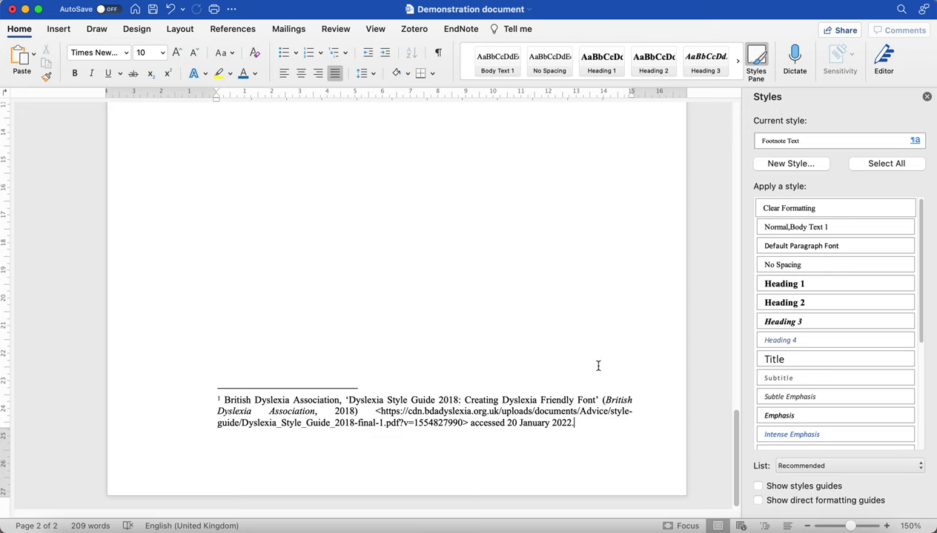
scroll(598, 364, up, 1)
scroll(598, 367, up, 3)
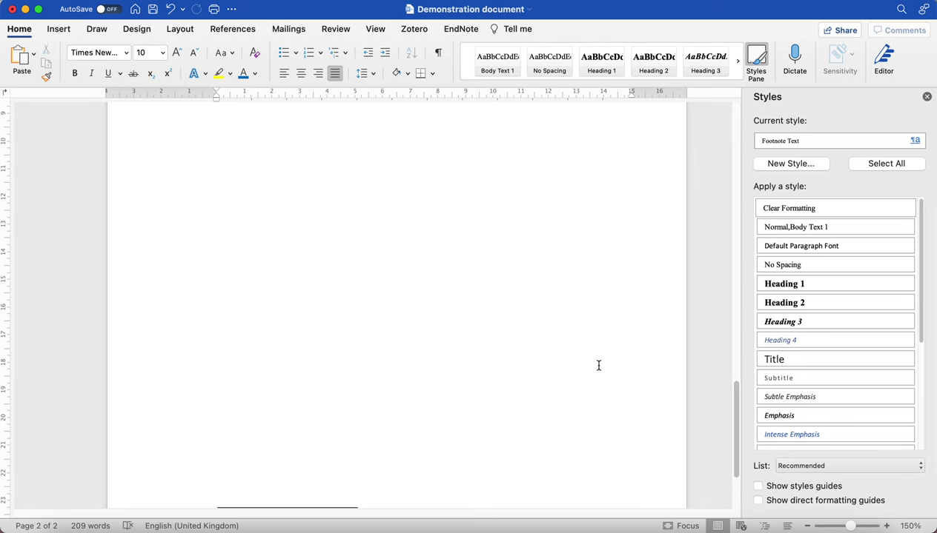
scroll(598, 365, up, 15)
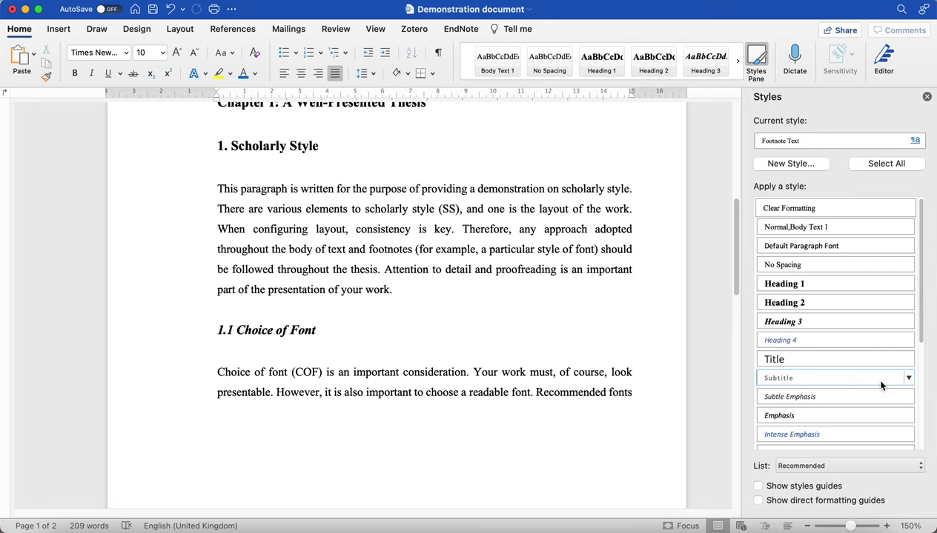
scroll(885, 383, down, 3)
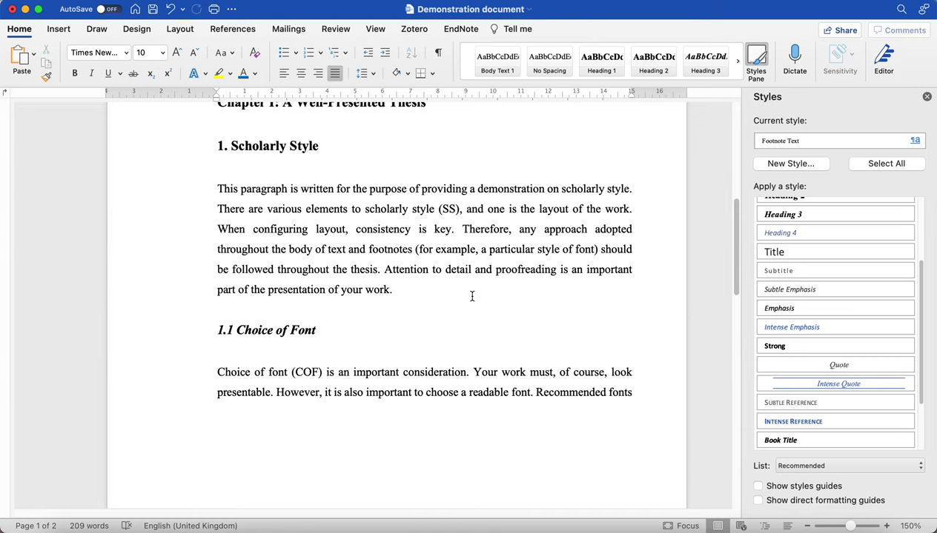
click(419, 292)
Duplicate the Scholarly Style paragraph on a new line below it
drag(419, 292, 217, 188)
key(super+c)
click(409, 293)
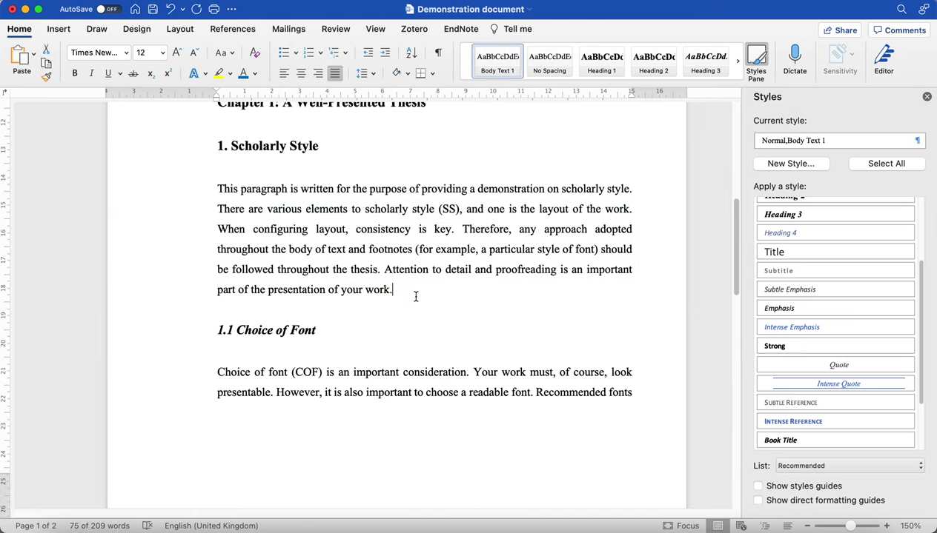
key(Return)
key(super+v)
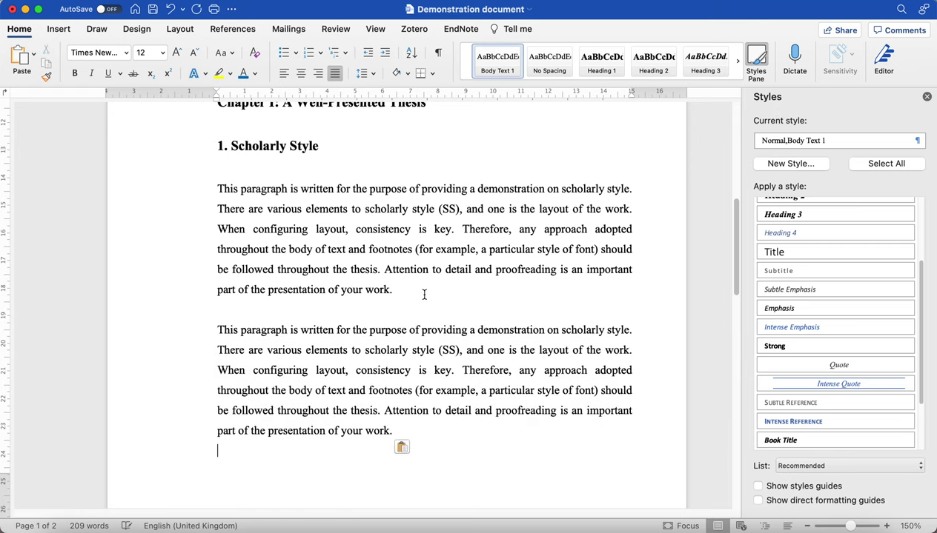
Wrap the copied paragraph in single quotation marks and start a new style from it
click(217, 330)
text(')
click(397, 430)
text(')
scroll(418, 429, down, 3)
click(219, 221)
scroll(700, 360, down, 2)
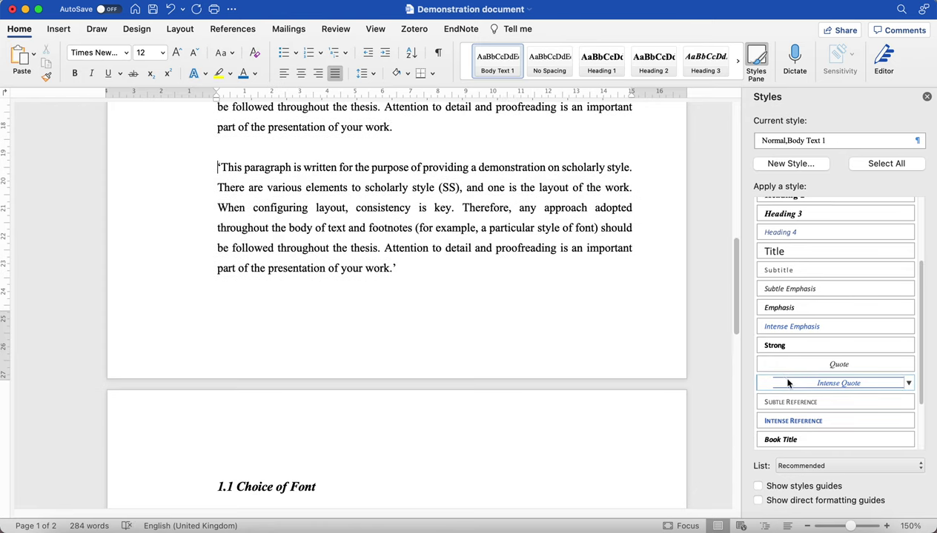
scroll(801, 333, up, 3)
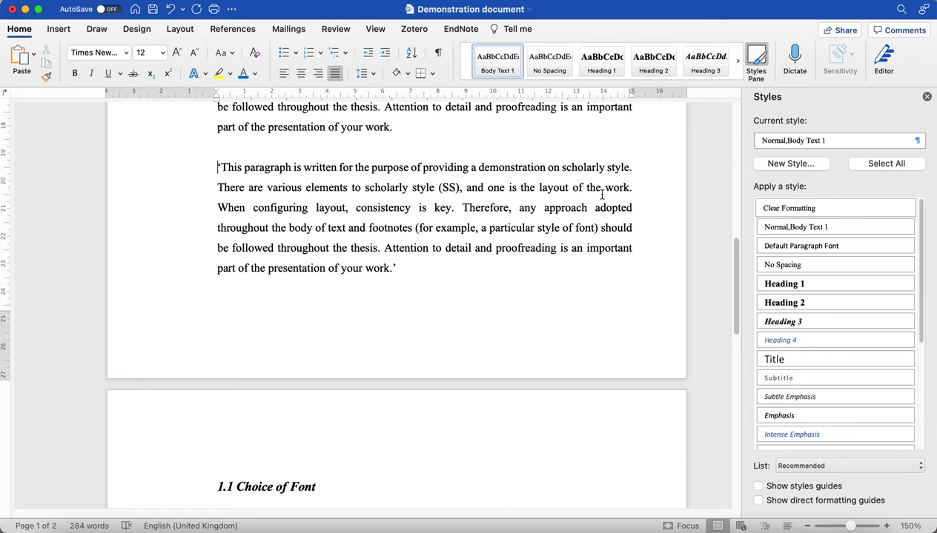
click(783, 170)
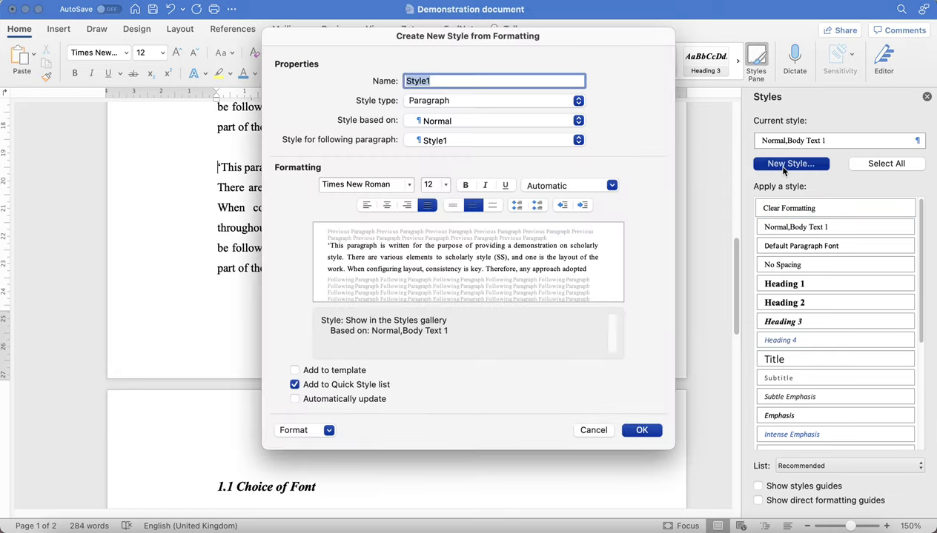
Base the new style on Normal with single line spacing, then bring up its paragraph settings
click(521, 123)
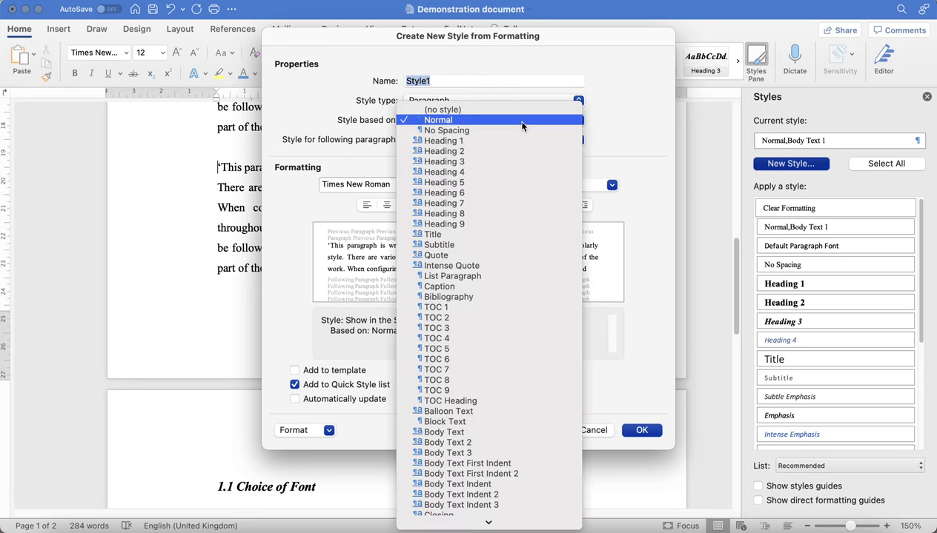
click(515, 120)
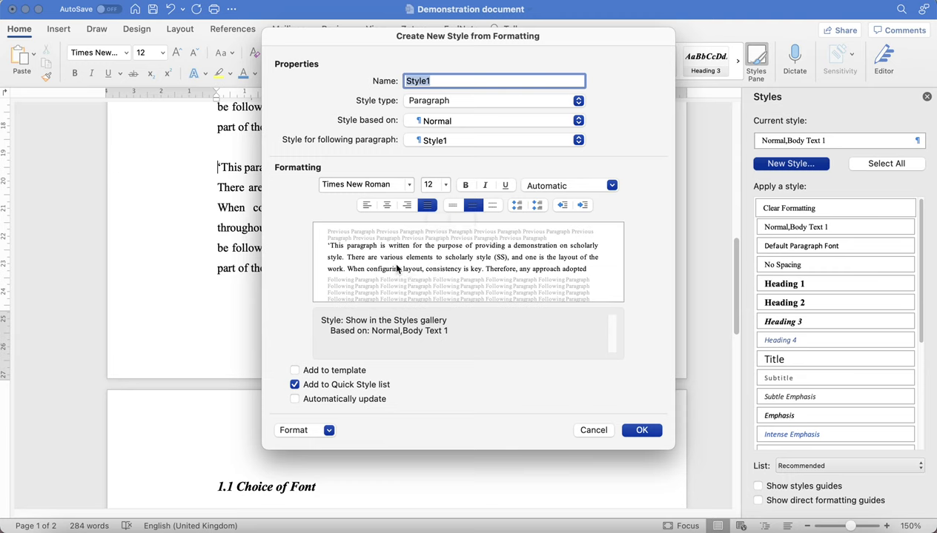
click(451, 206)
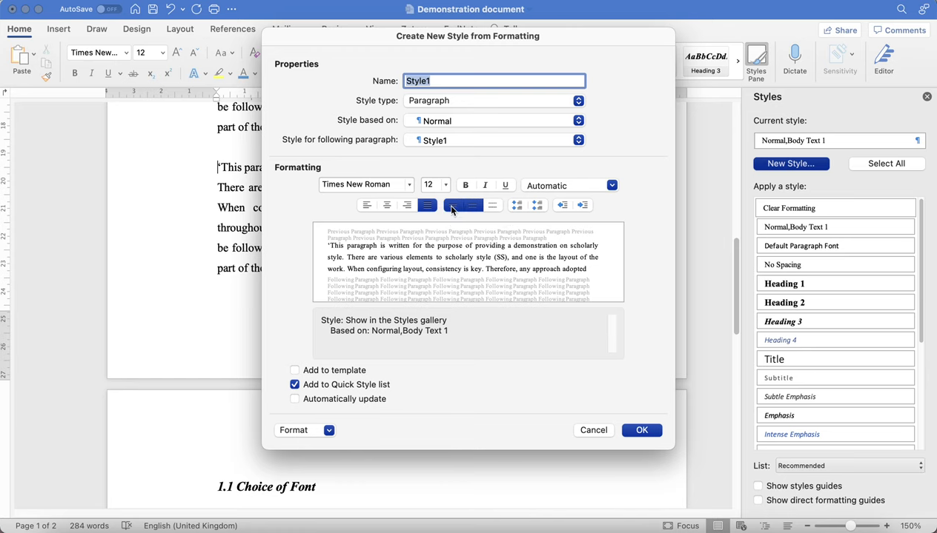
click(328, 430)
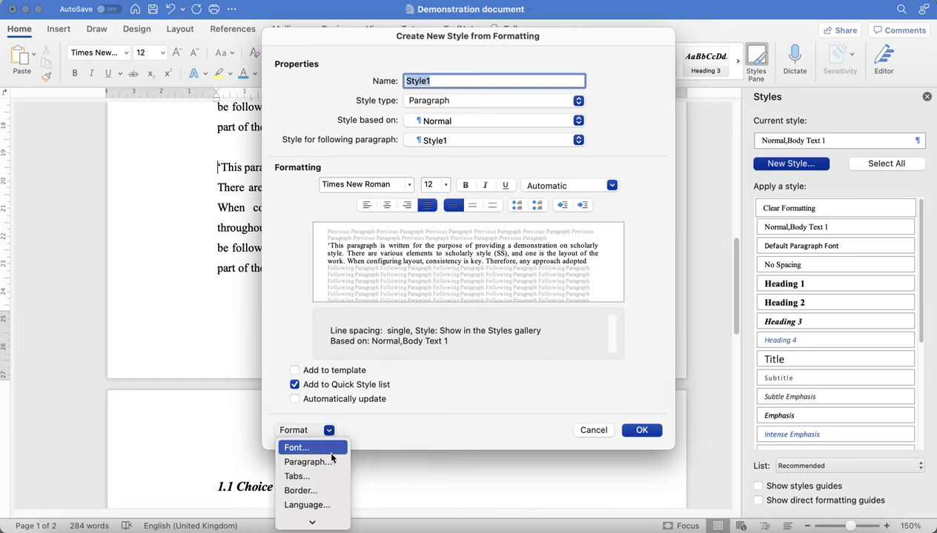
click(331, 462)
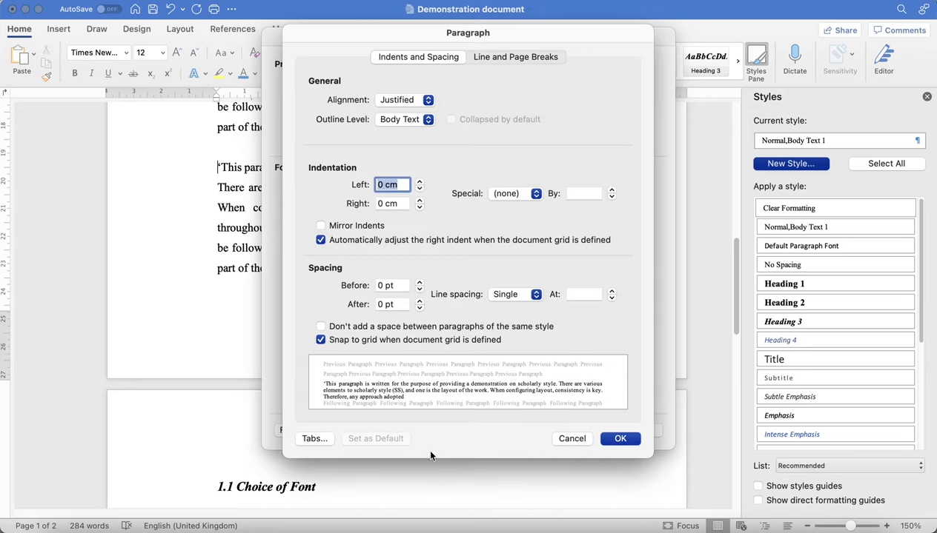
click(517, 296)
click(510, 295)
click(605, 439)
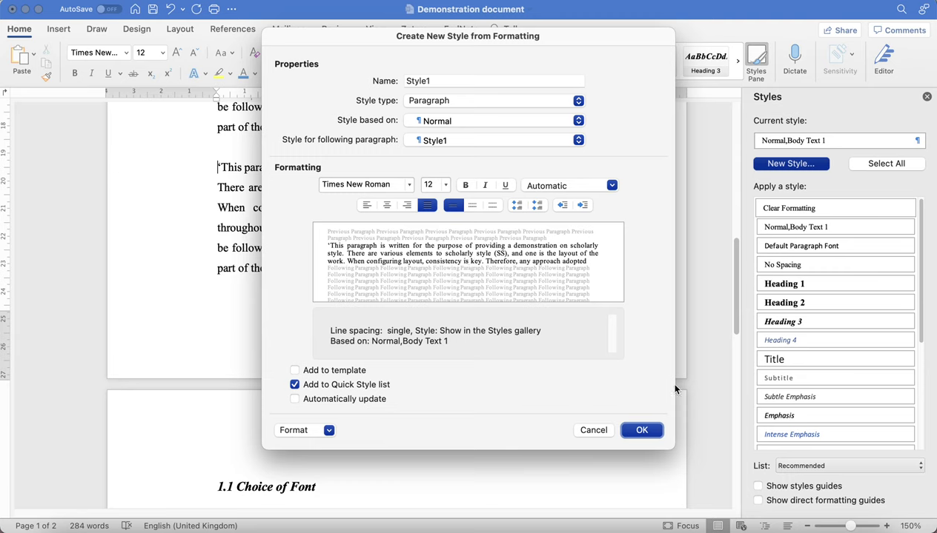
Indent the new style 1.27 cm from the left, name it 'Indented Quotations' and create it
click(582, 205)
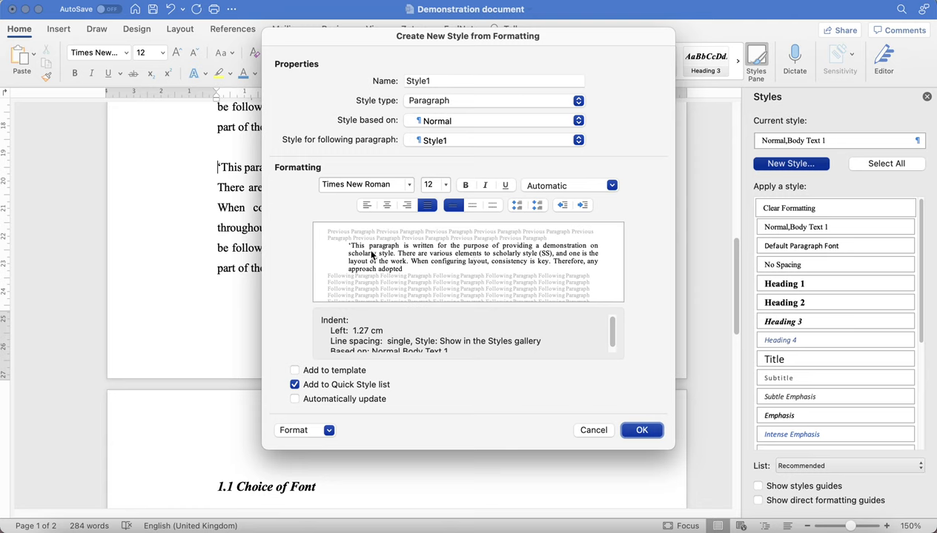
click(453, 82)
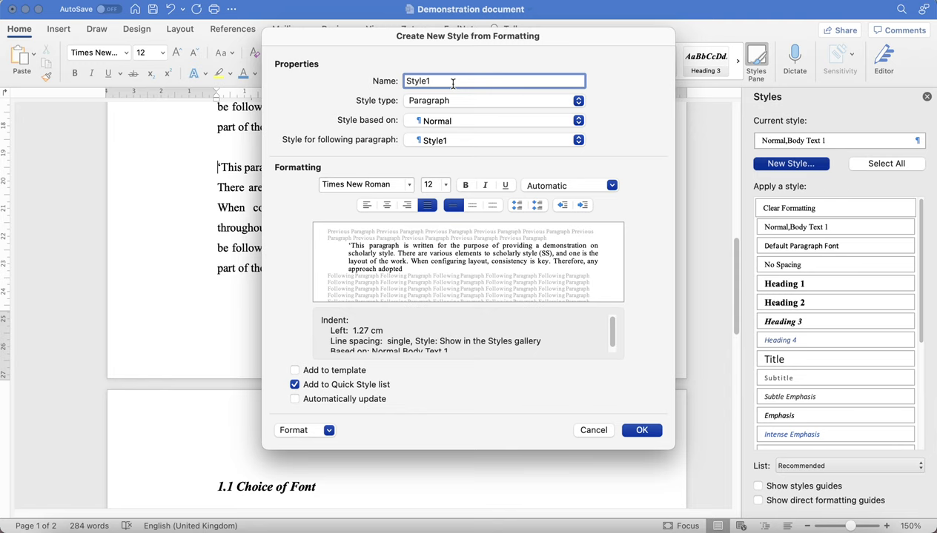
key(BackSpace)
key(BackSpace)
key(BackSpace)
key(BackSpace)
key(BackSpace)
key(BackSpace)
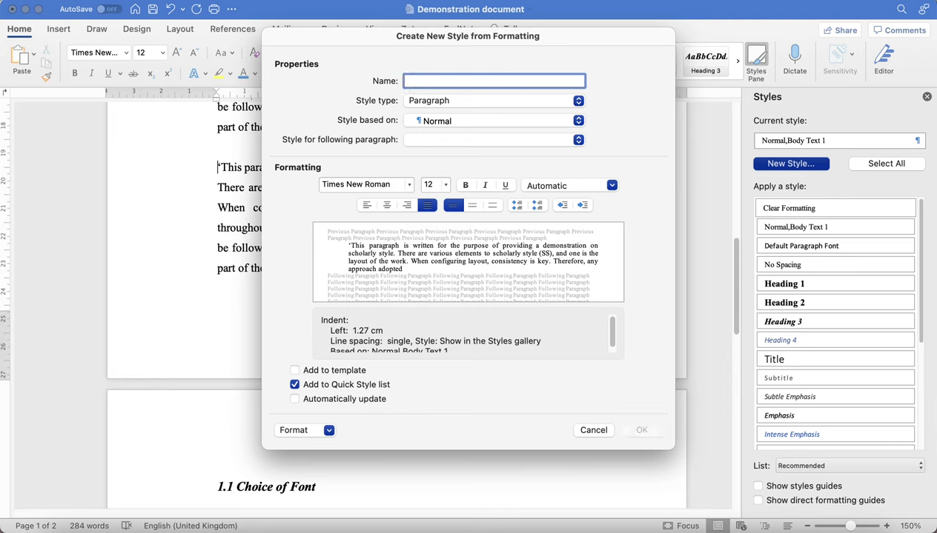
text(Indented Quotations)
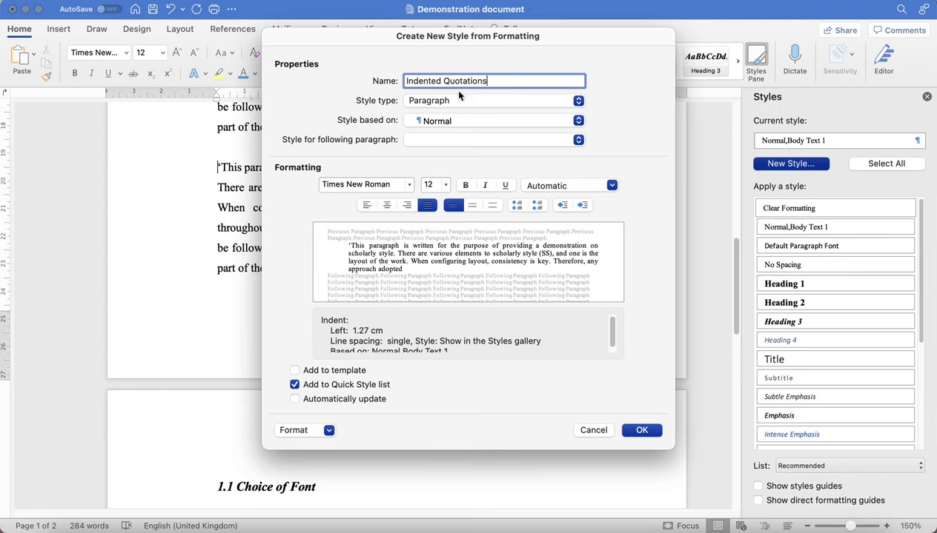
click(638, 430)
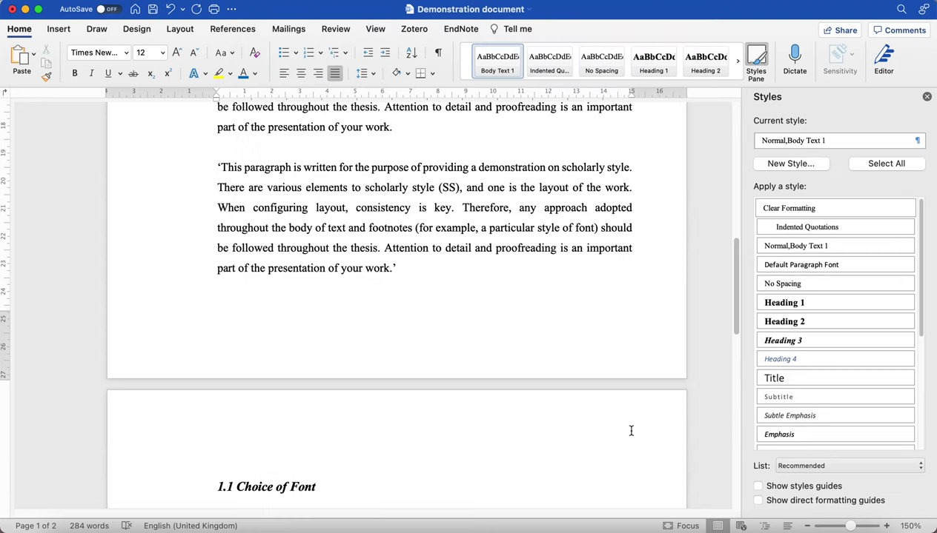
Apply the Indented Quotations style to the quoted paragraph
scroll(485, 296, up, 2)
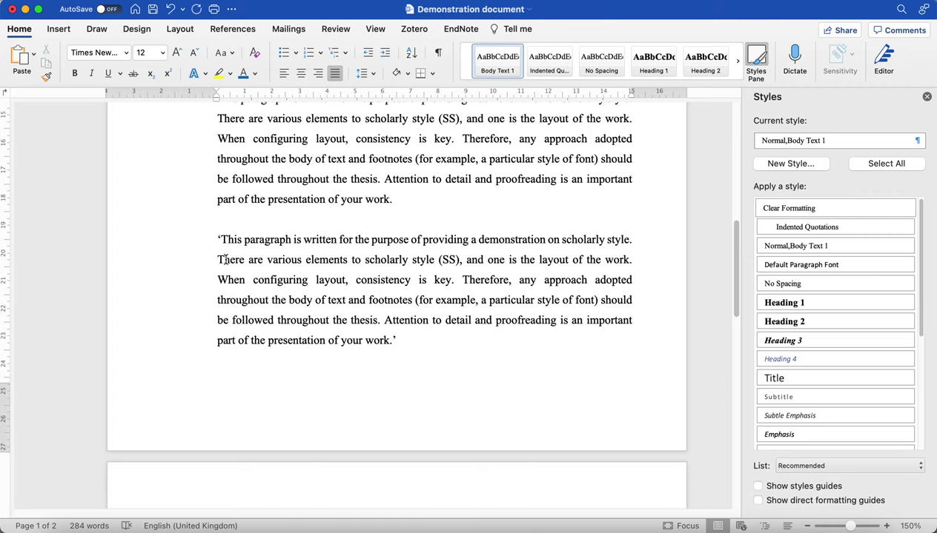
drag(220, 240, 413, 334)
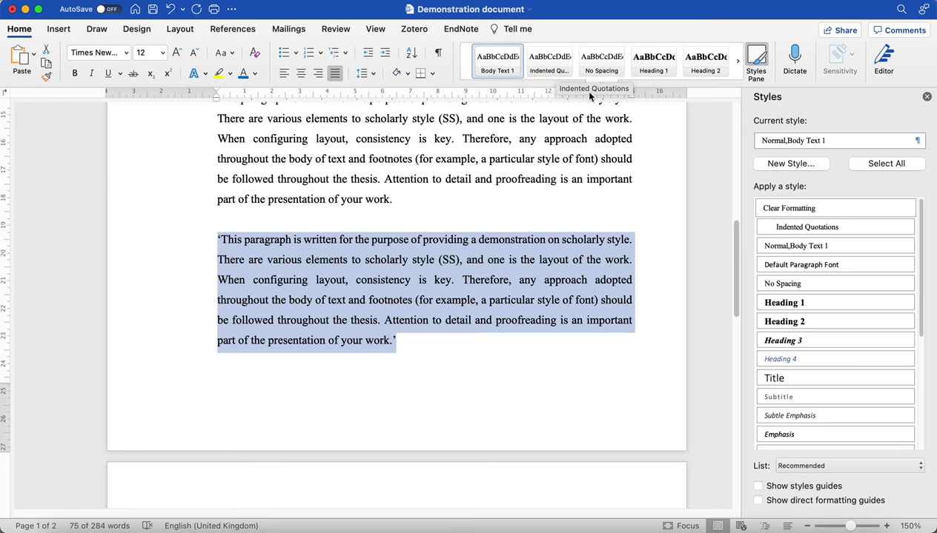
click(567, 66)
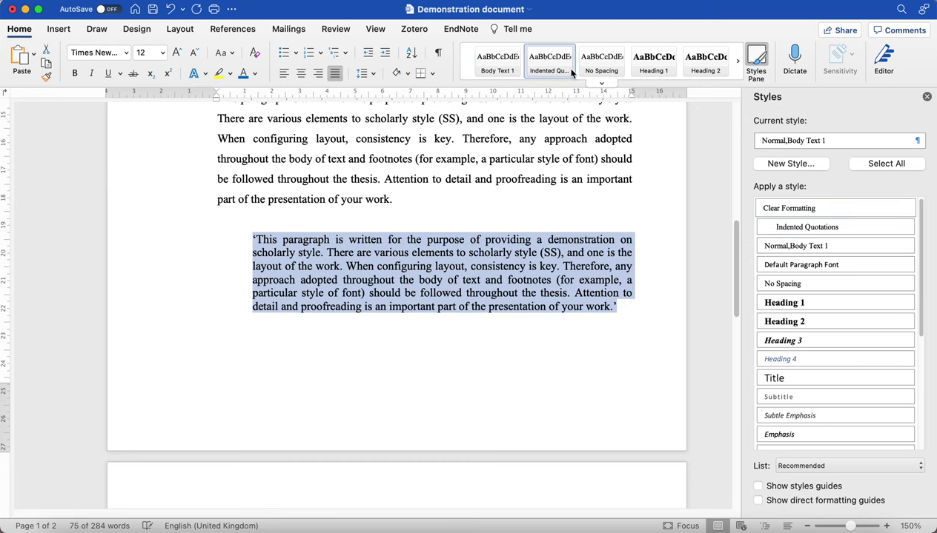
click(576, 281)
Check that the quote now sits indented in the Indented Quotations style
scroll(578, 280, down, 2)
click(581, 278)
scroll(585, 277, up, 3)
scroll(586, 277, up, 3)
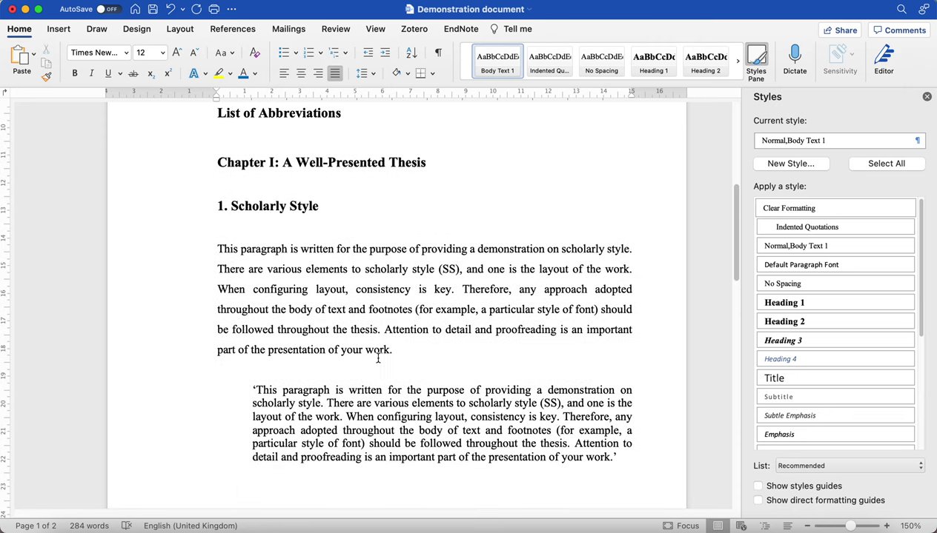
scroll(371, 363, down, 1)
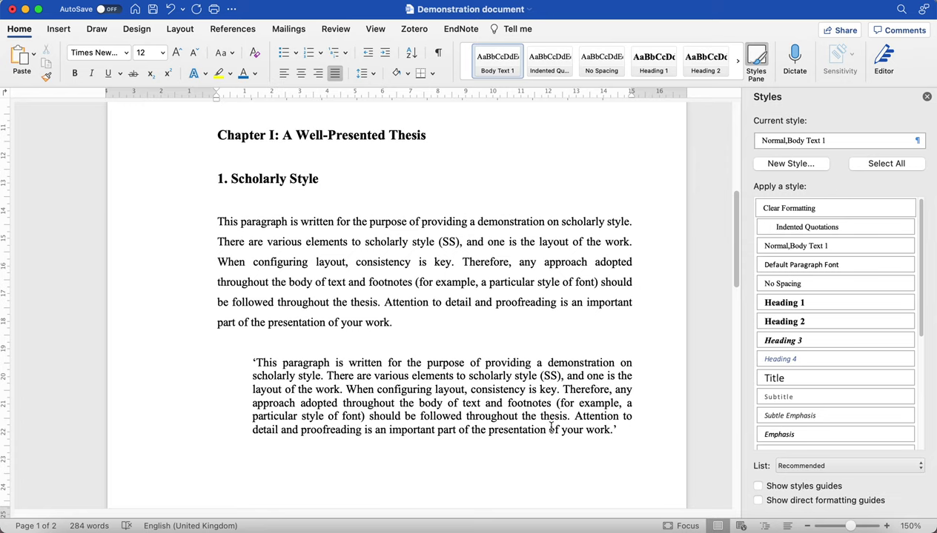
click(616, 429)
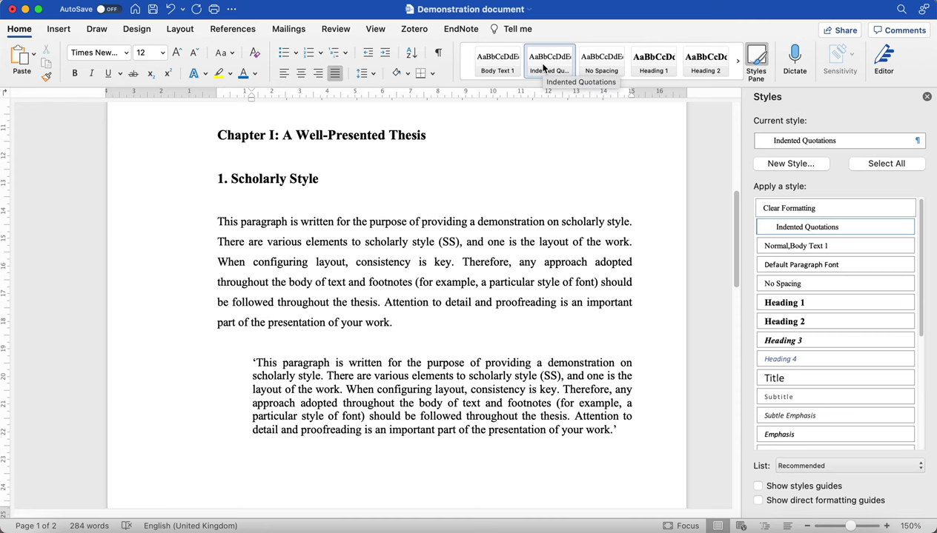
scroll(554, 248, down, 1)
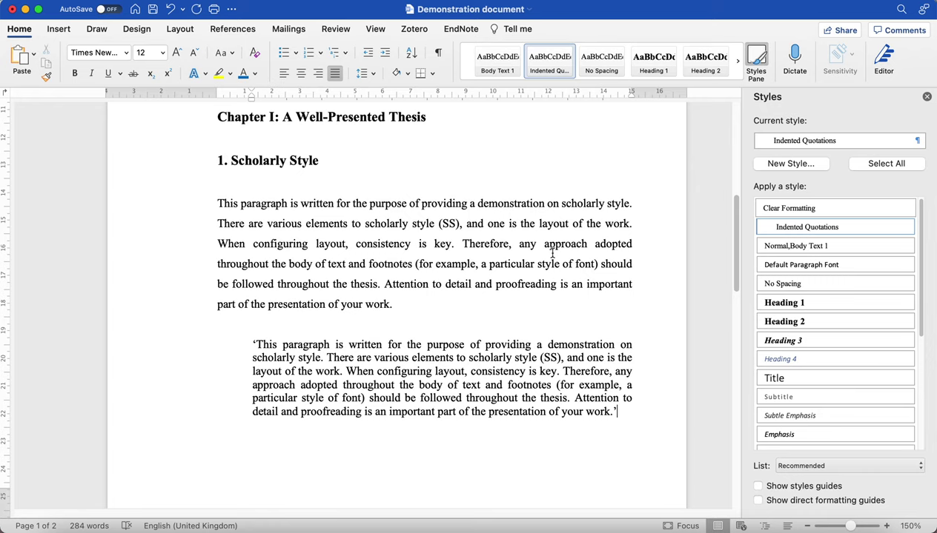
click(631, 427)
click(214, 32)
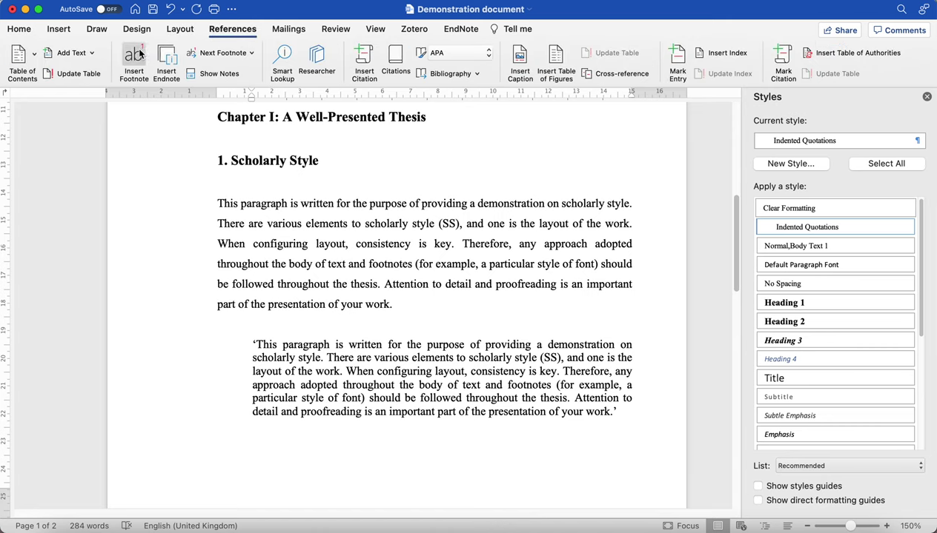
click(418, 232)
scroll(419, 234, up, 5)
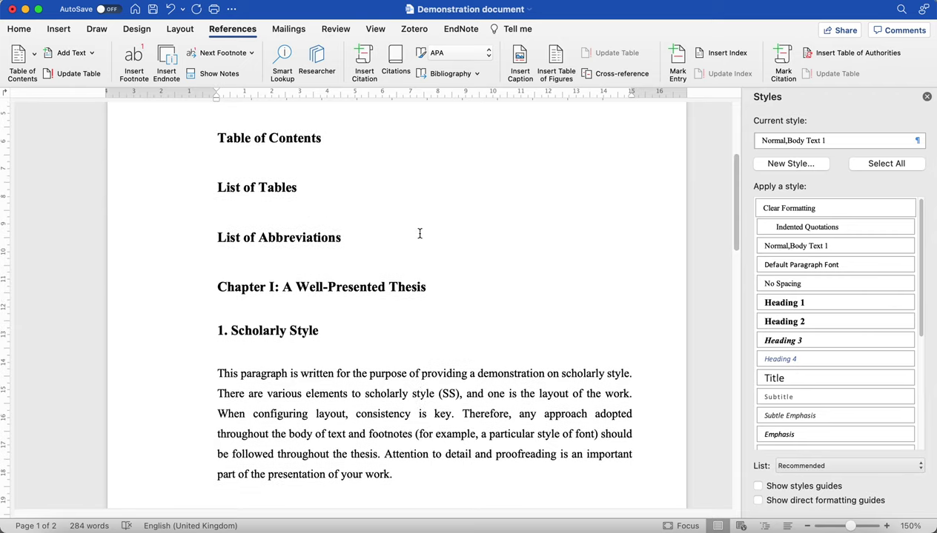
scroll(420, 233, up, 6)
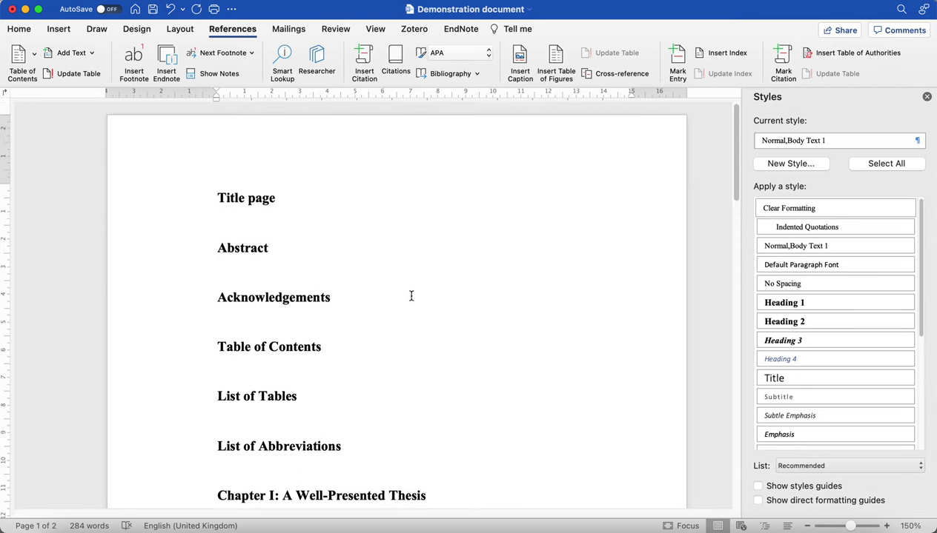
scroll(412, 296, down, 5)
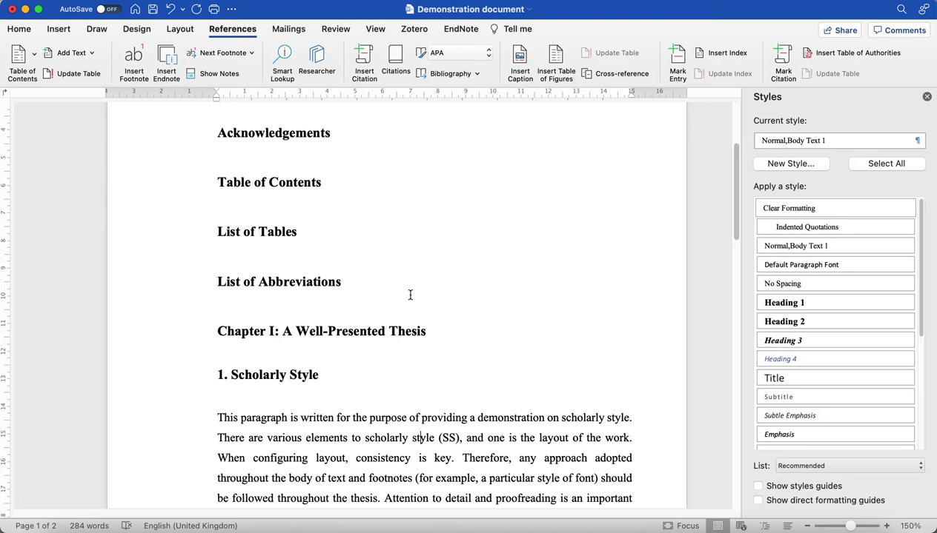
scroll(410, 294, up, 4)
click(249, 157)
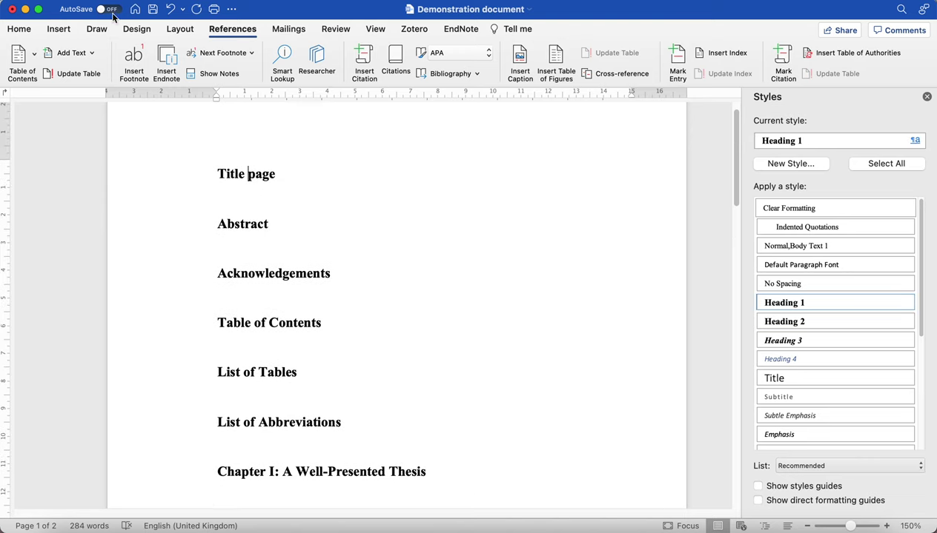
click(20, 28)
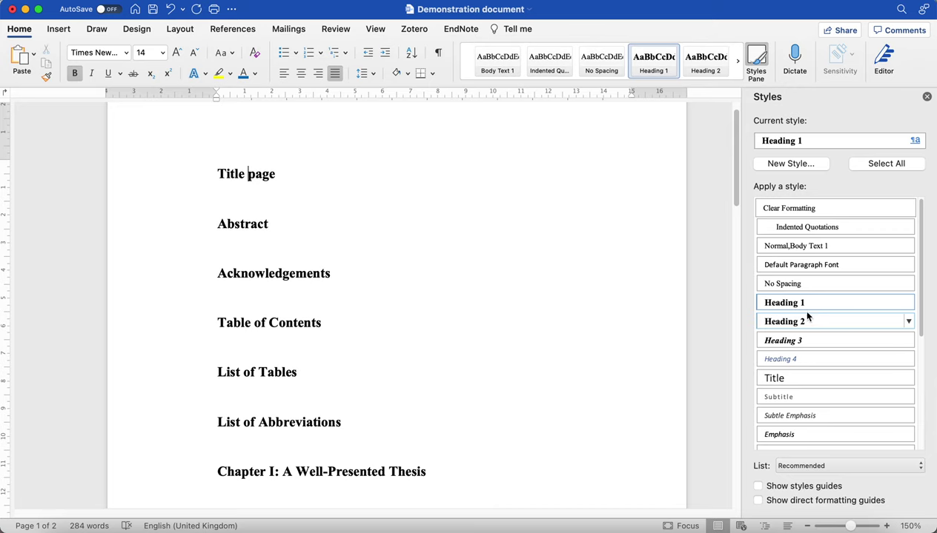
drag(278, 178, 223, 174)
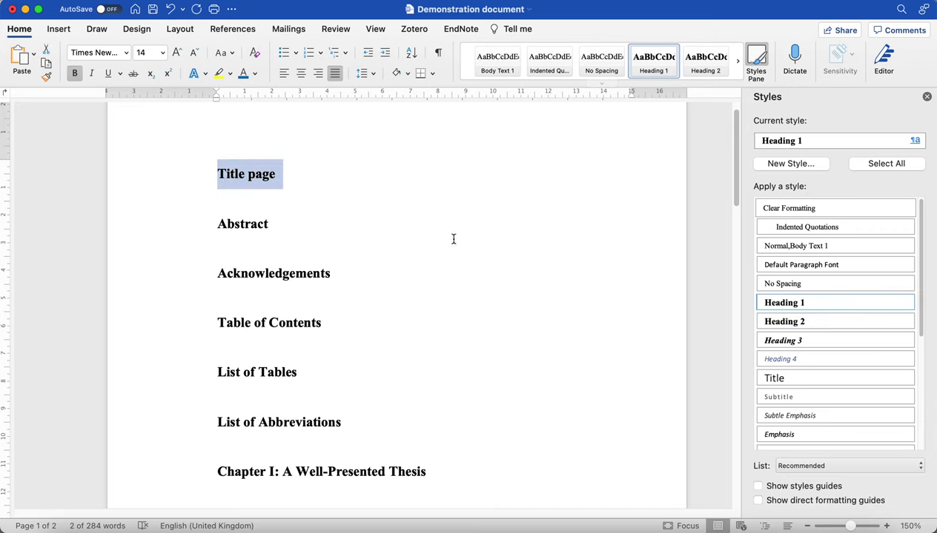
scroll(333, 295, down, 4)
scroll(333, 294, down, 2)
drag(320, 303, 219, 302)
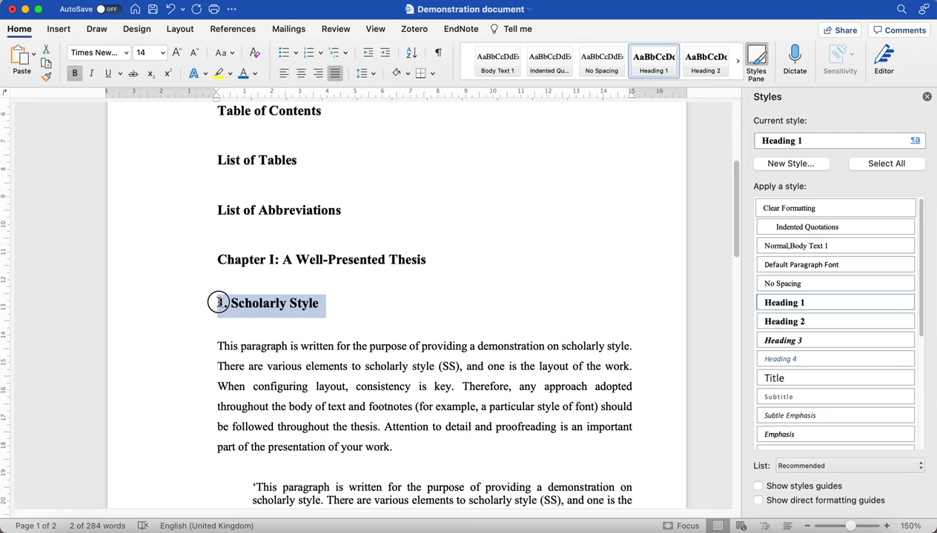
scroll(65, 391, down, 10)
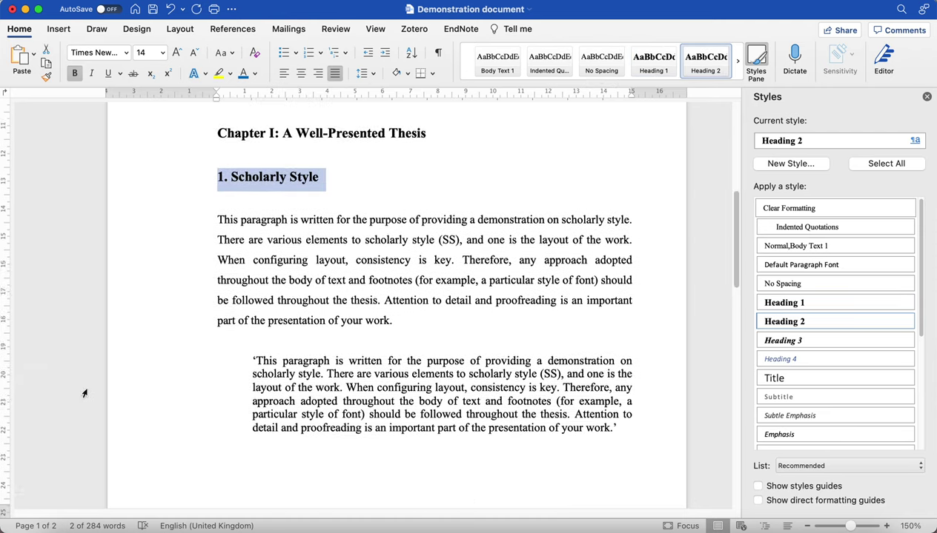
drag(317, 406, 217, 407)
click(738, 61)
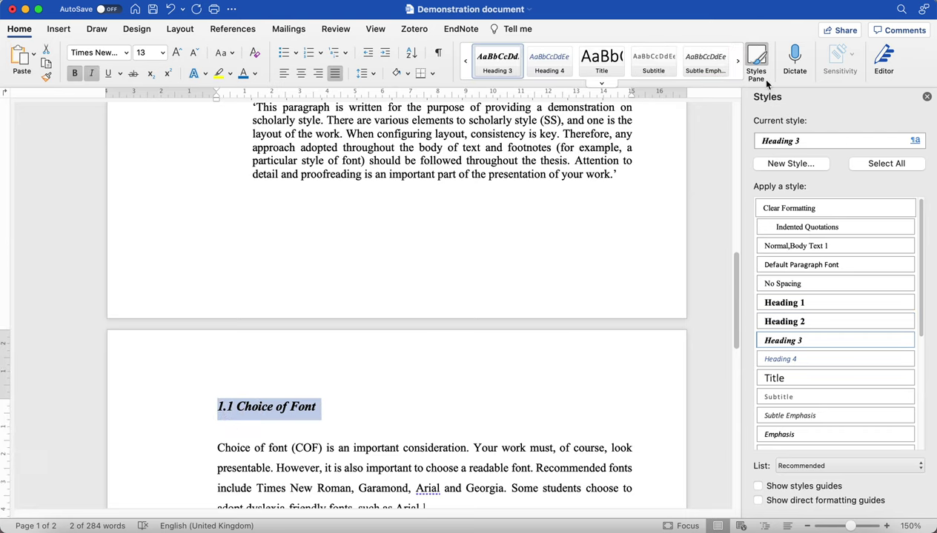
scroll(410, 269, up, 15)
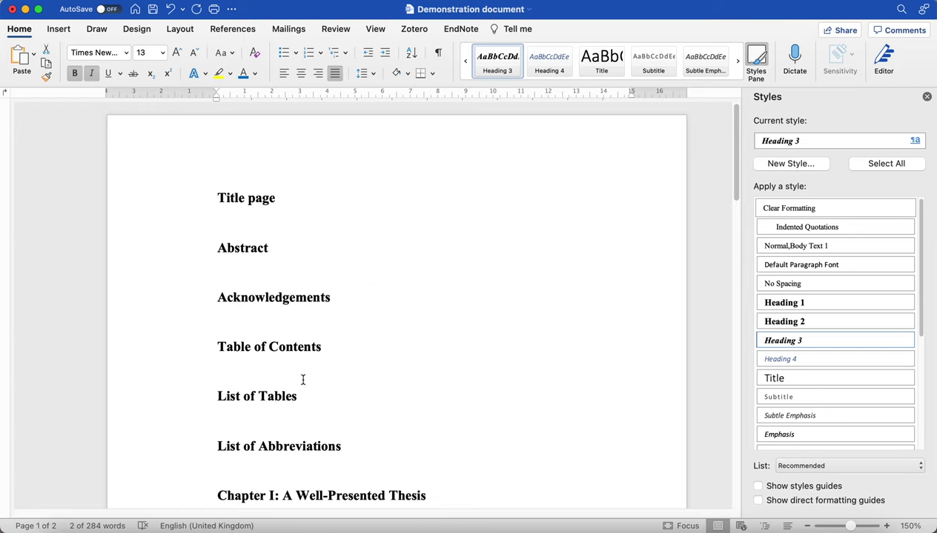
click(296, 369)
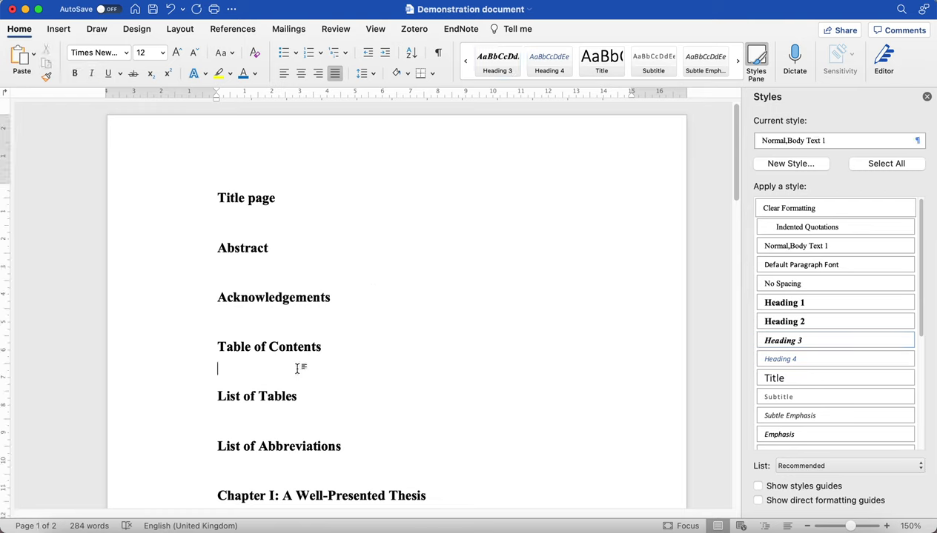